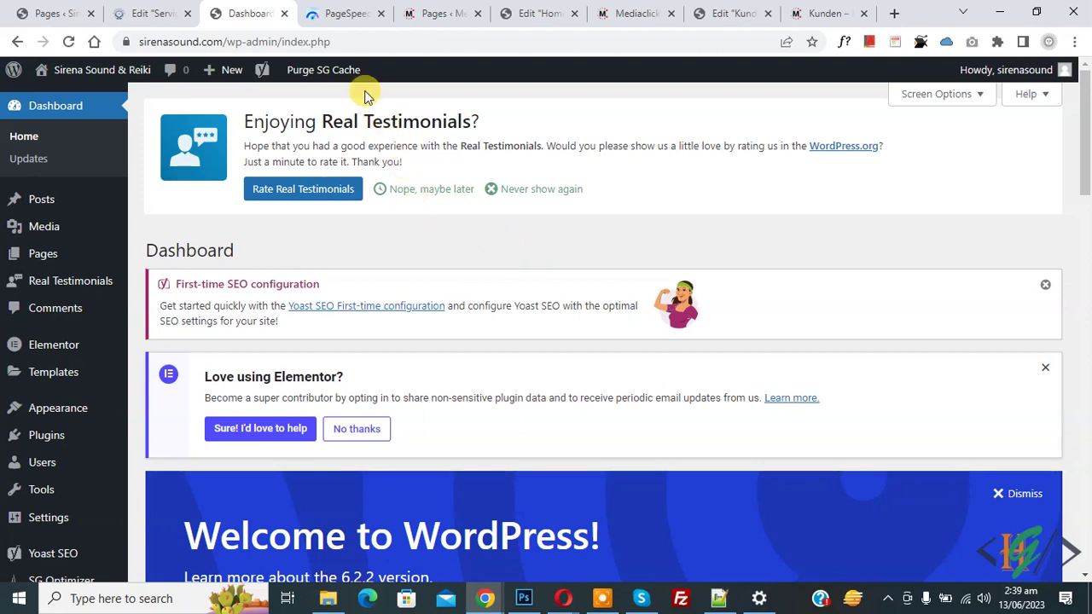
Bring up the site's PageSpeed Insights mobile report, which shows a Performance score of 58
left_click(341, 13)
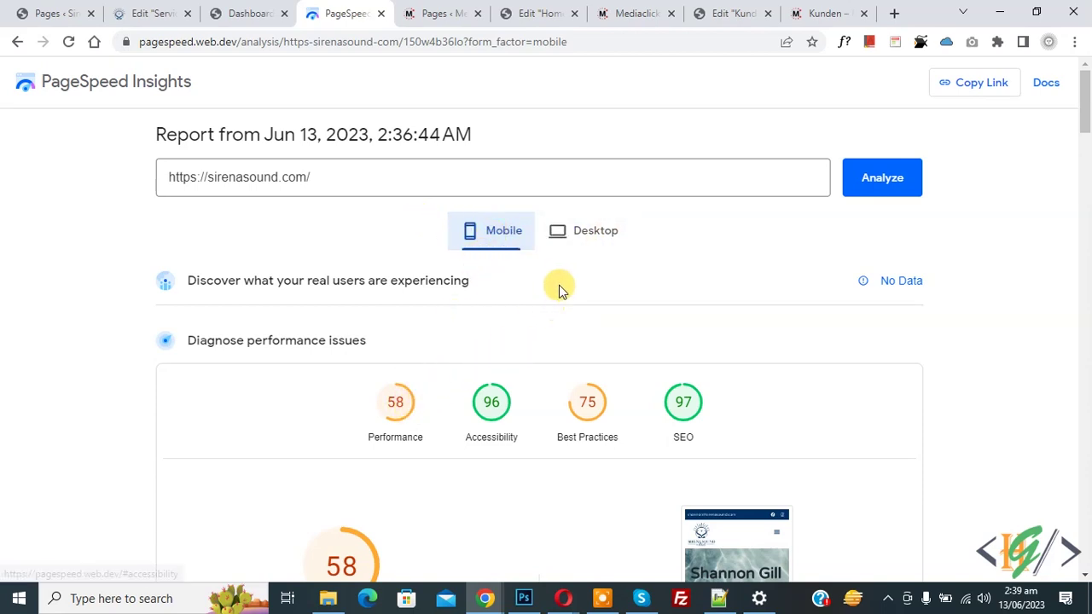
Check the PageSpeed desktop scores (Performance 71, SEO 100), then go back to the WordPress dashboard
left_click(593, 229)
left_click(416, 405)
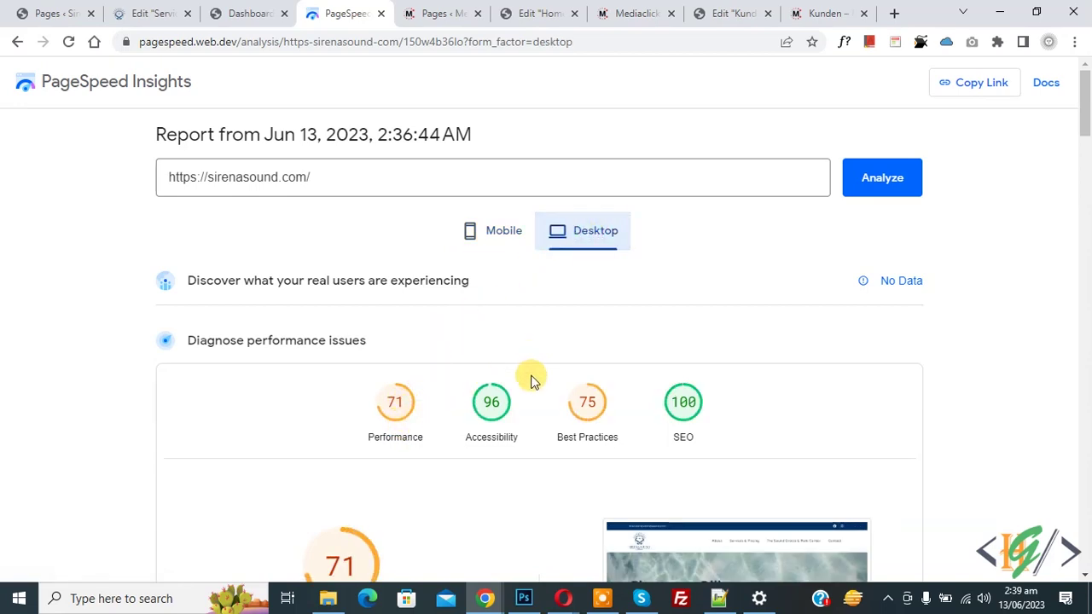
left_click(247, 12)
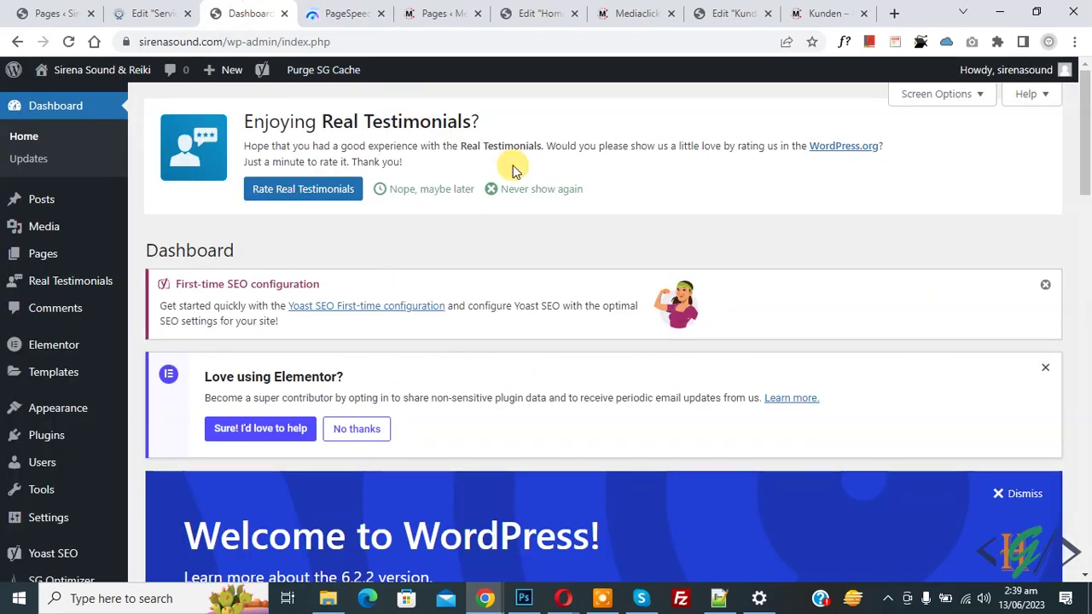
Review the installed plugins list and the installed themes page
mouse_move(77, 437)
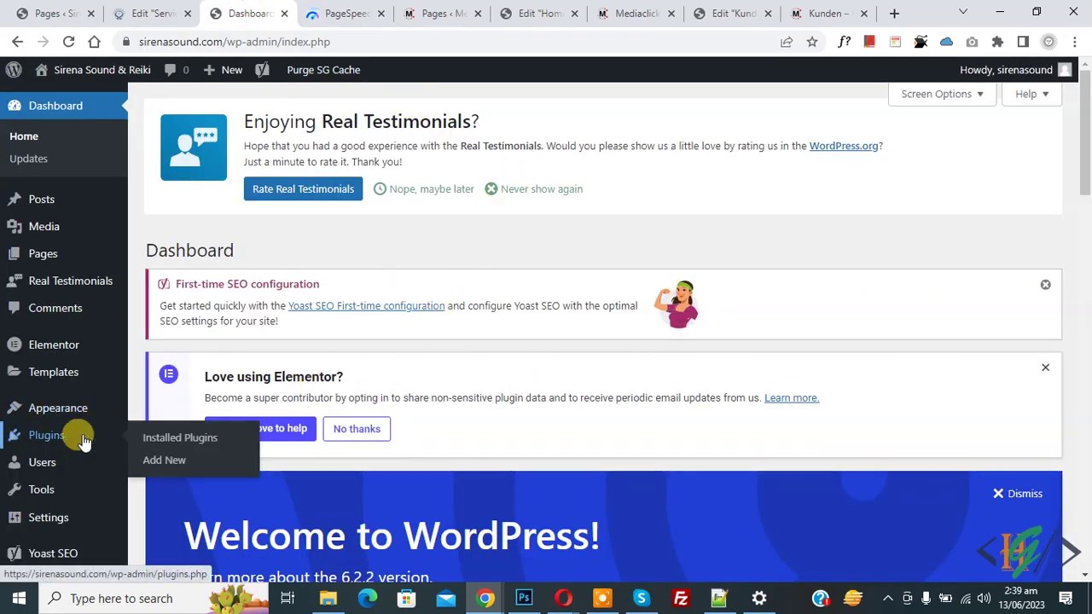
left_click(161, 439)
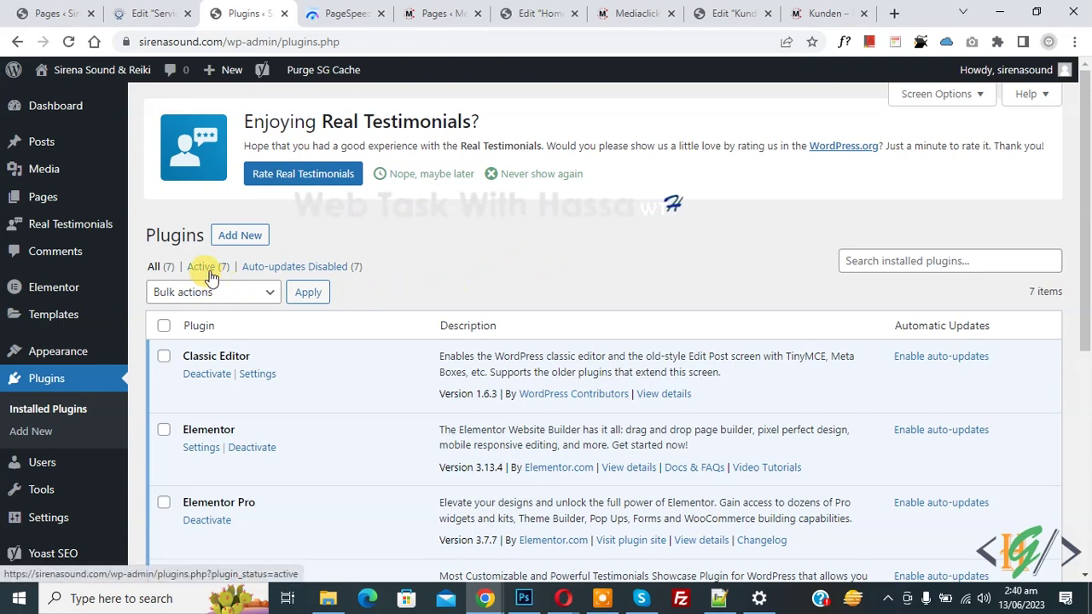
mouse_move(93, 346)
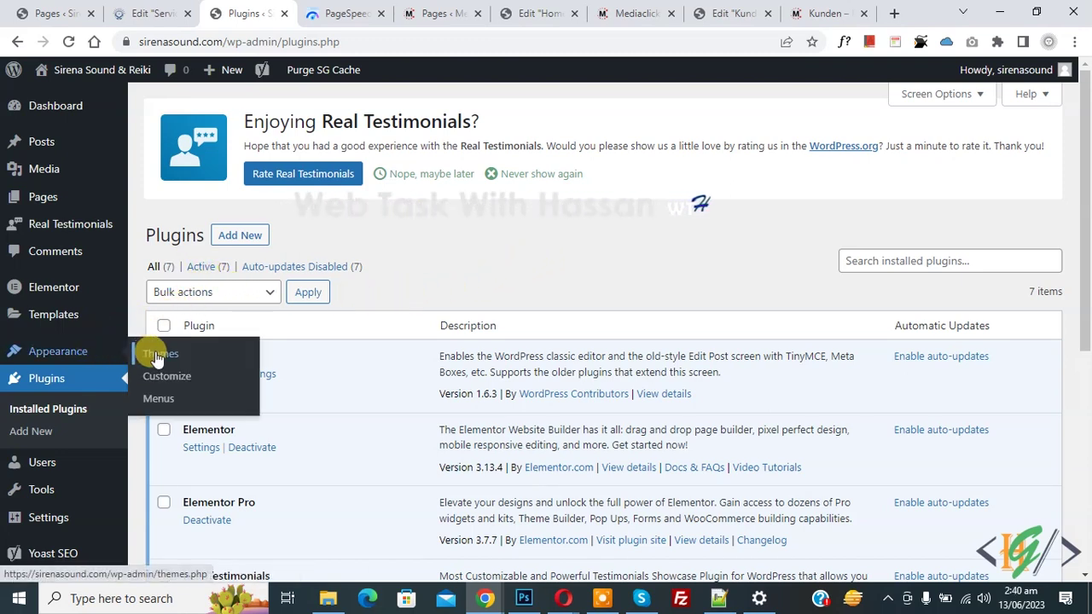
left_click(231, 356)
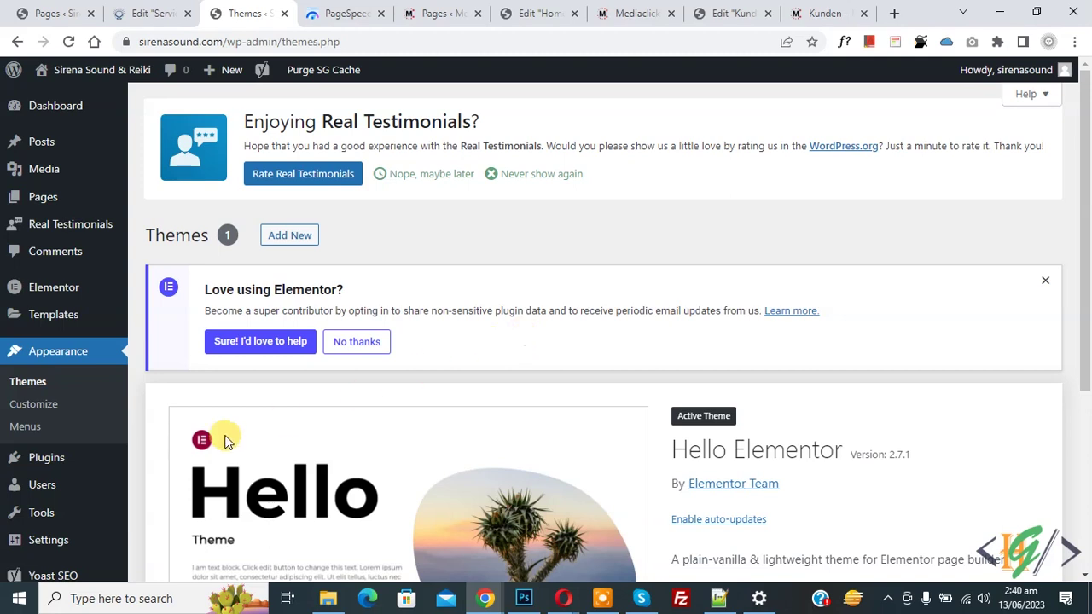
Search Add New Plugins for 'siteground optimizer', see it's Active, and open its dashboard
mouse_move(85, 450)
left_click(162, 482)
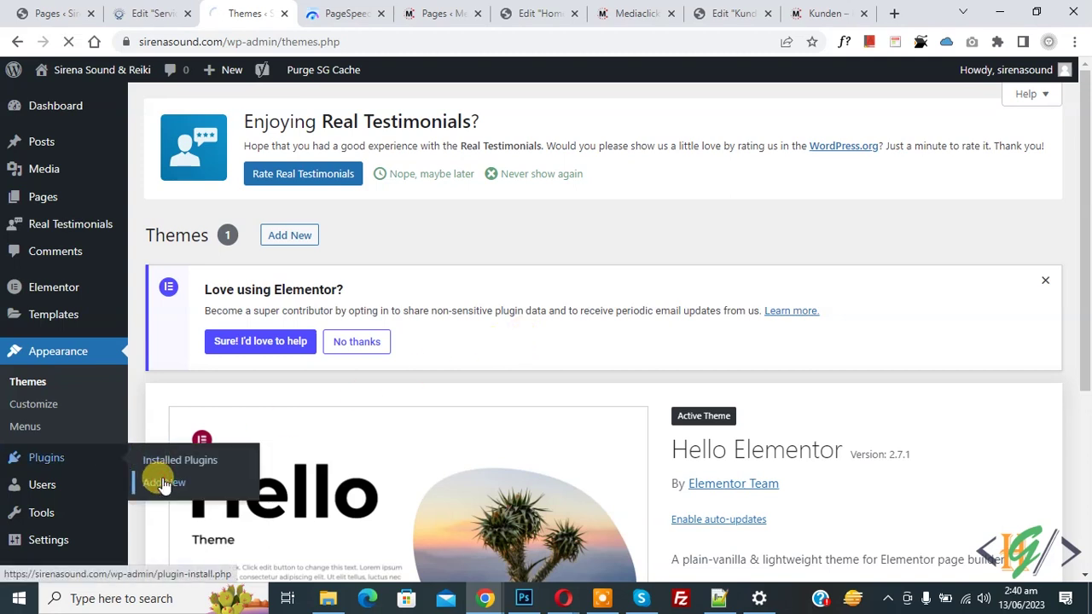
left_click(856, 282)
type("siteground optimizer")
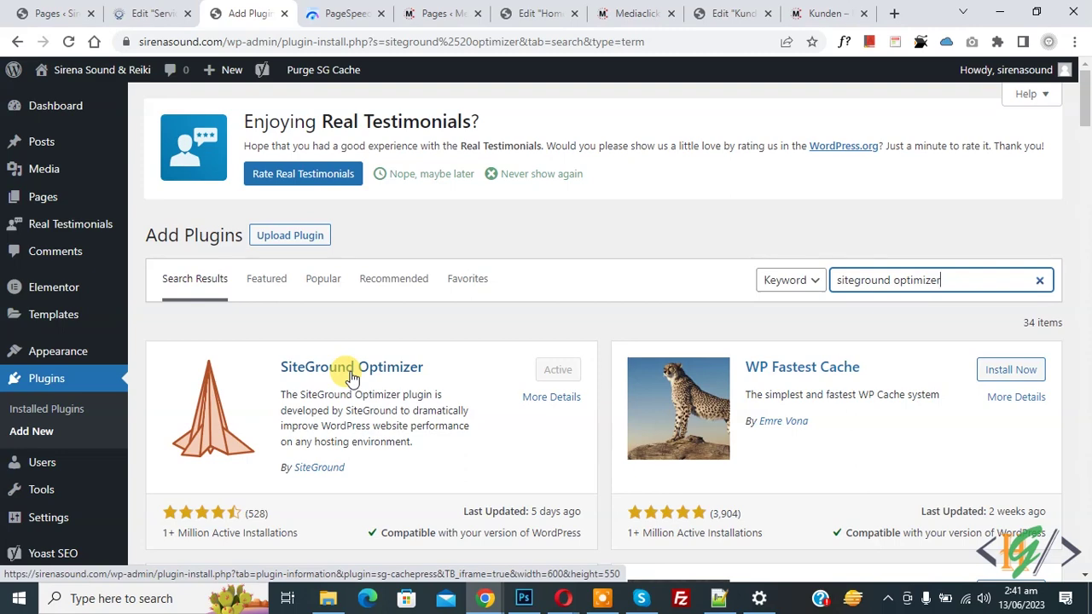
scroll(401, 275, "down", 3)
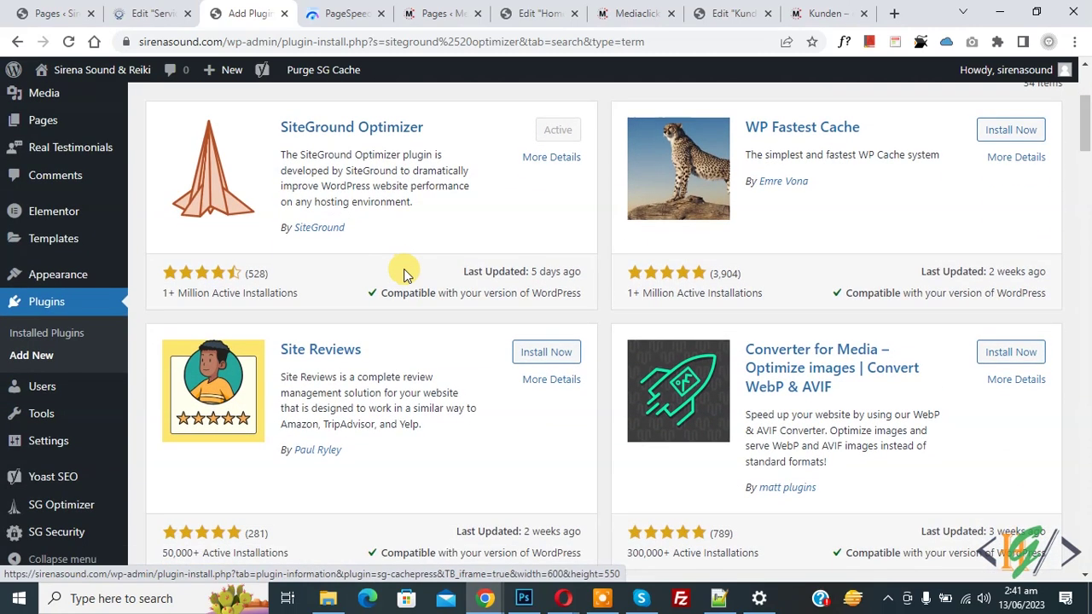
mouse_move(68, 518)
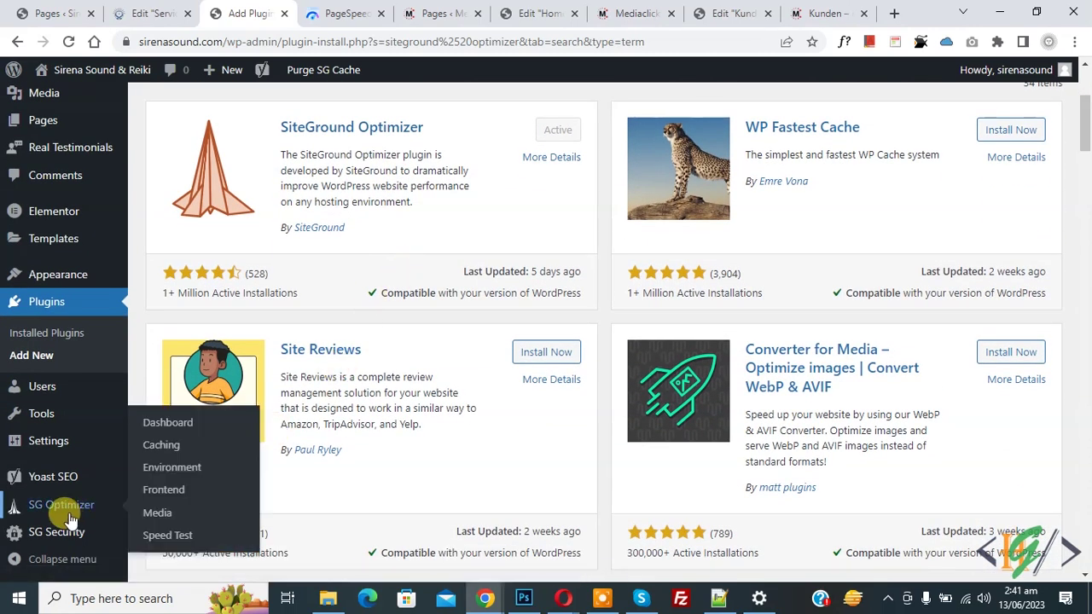
left_click(70, 515)
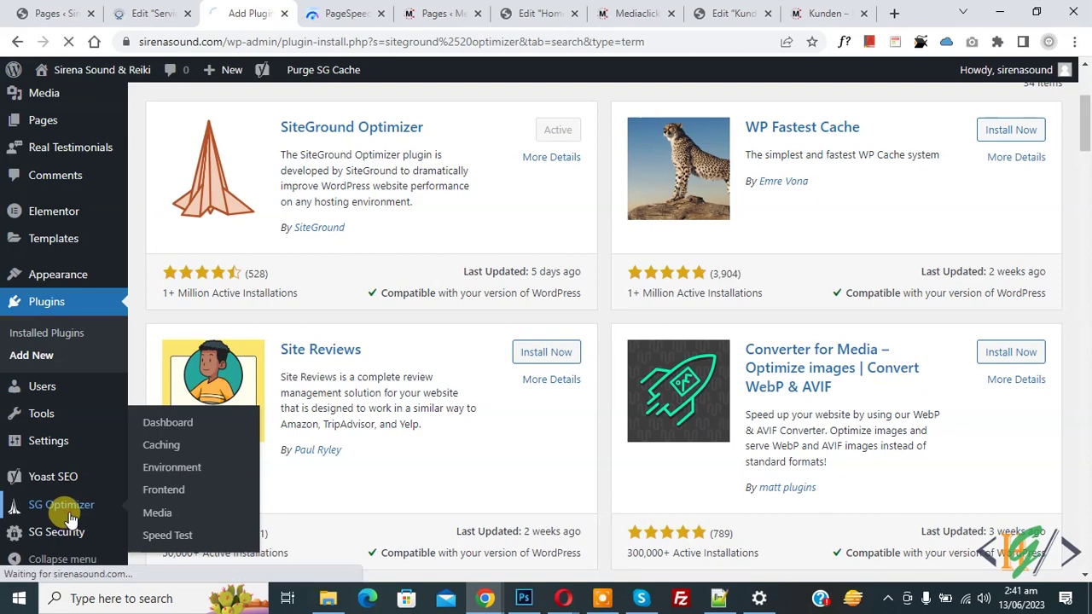
left_click_drag(191, 253, 526, 267)
Review the Caching 2/4, Frontend 0/6 and Media 0/3 status, then open the Caching page
left_click(520, 258)
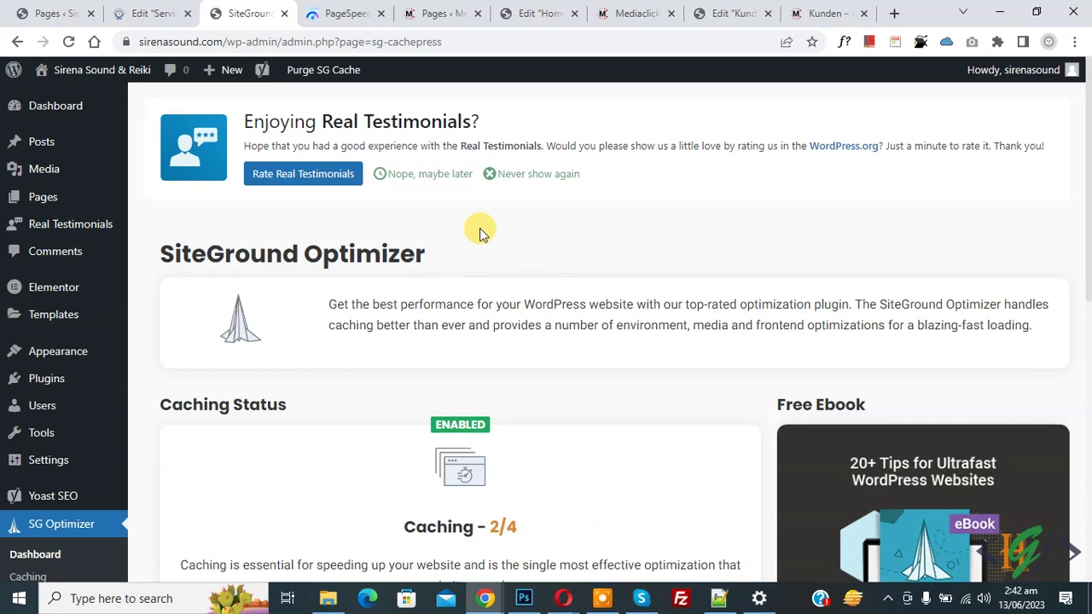
scroll(480, 227, "down", 3)
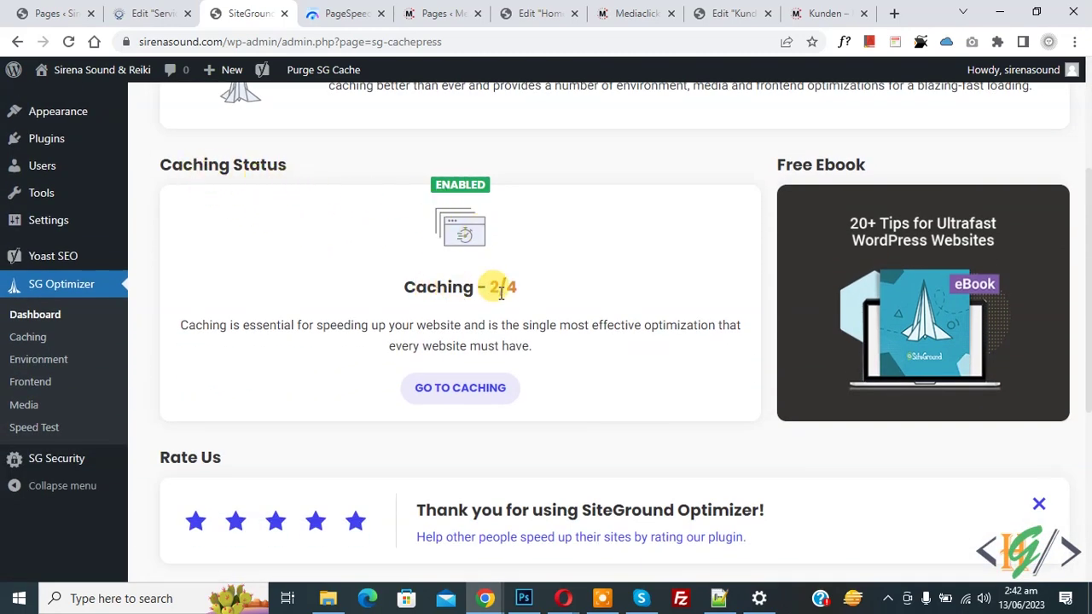
scroll(532, 284, "down", 4)
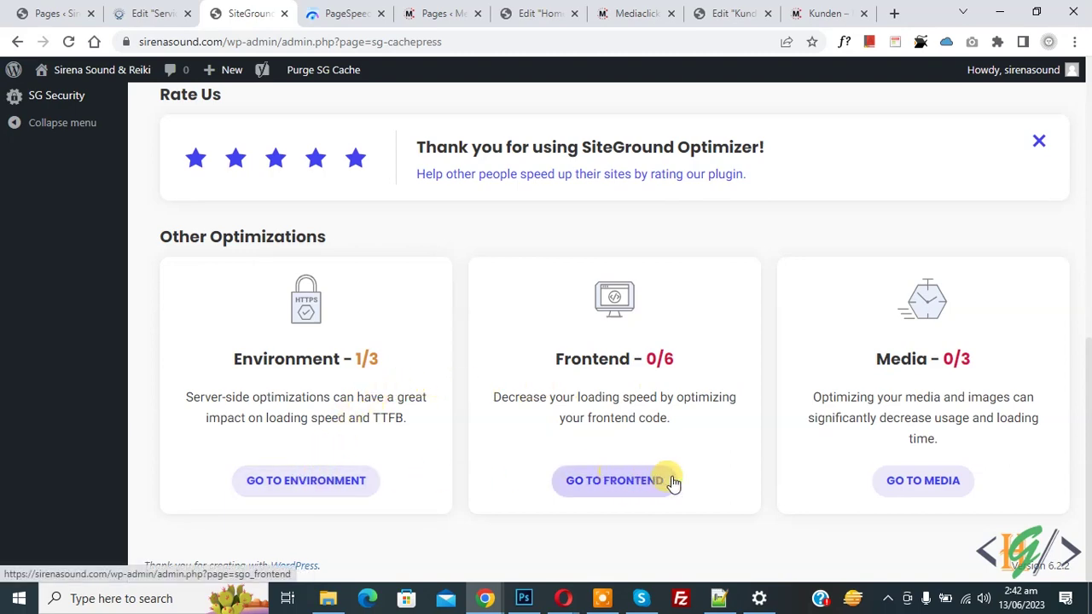
scroll(511, 337, "up", 4)
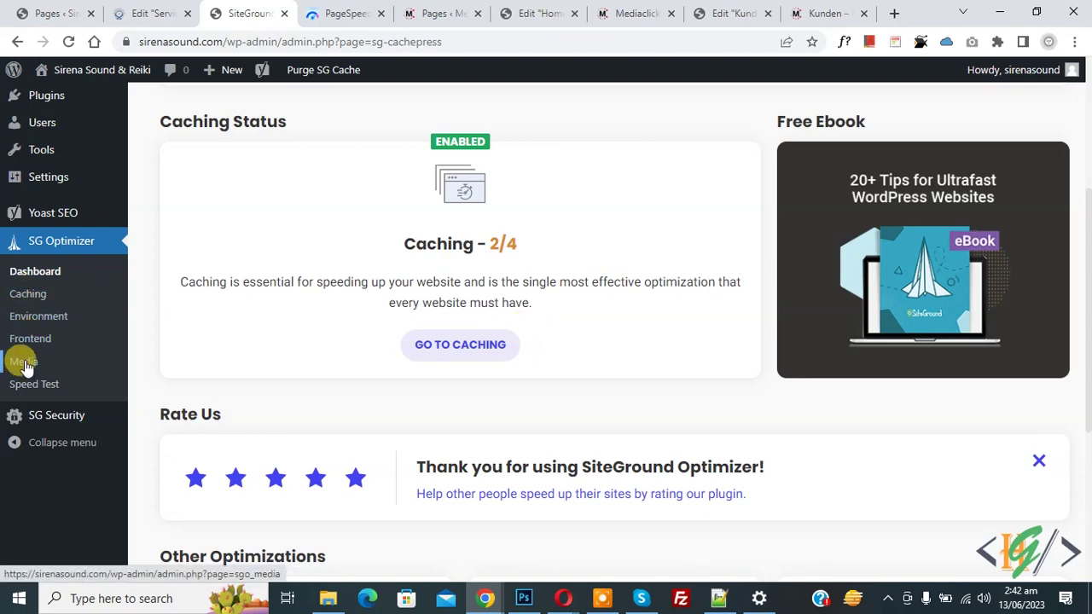
left_click(26, 294)
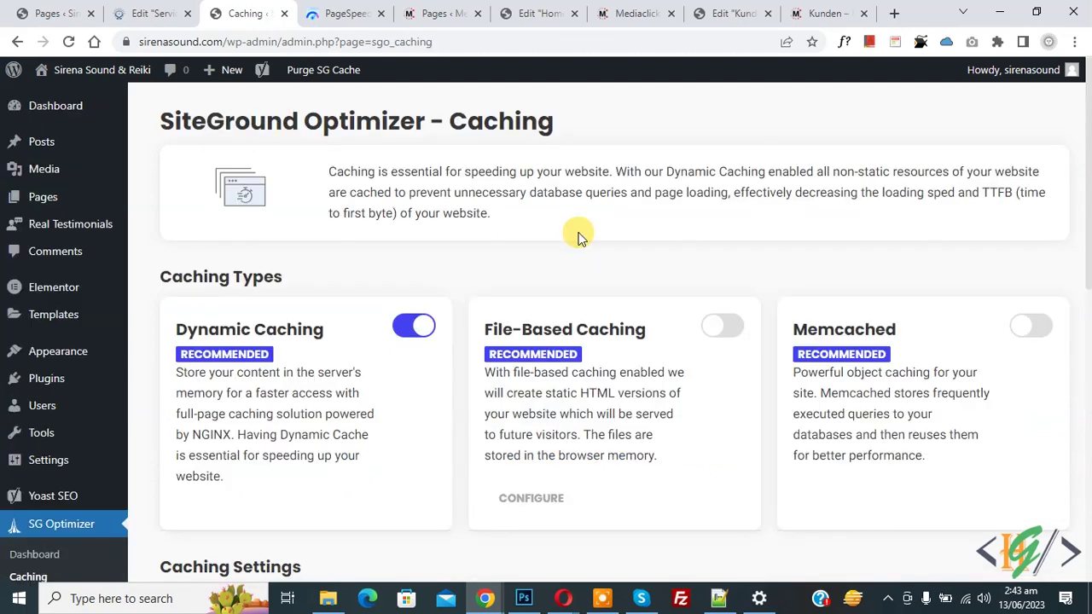
Enable File-Based Caching and attempt Memcached, which fails with a connection error
left_click_drag(151, 274, 367, 271)
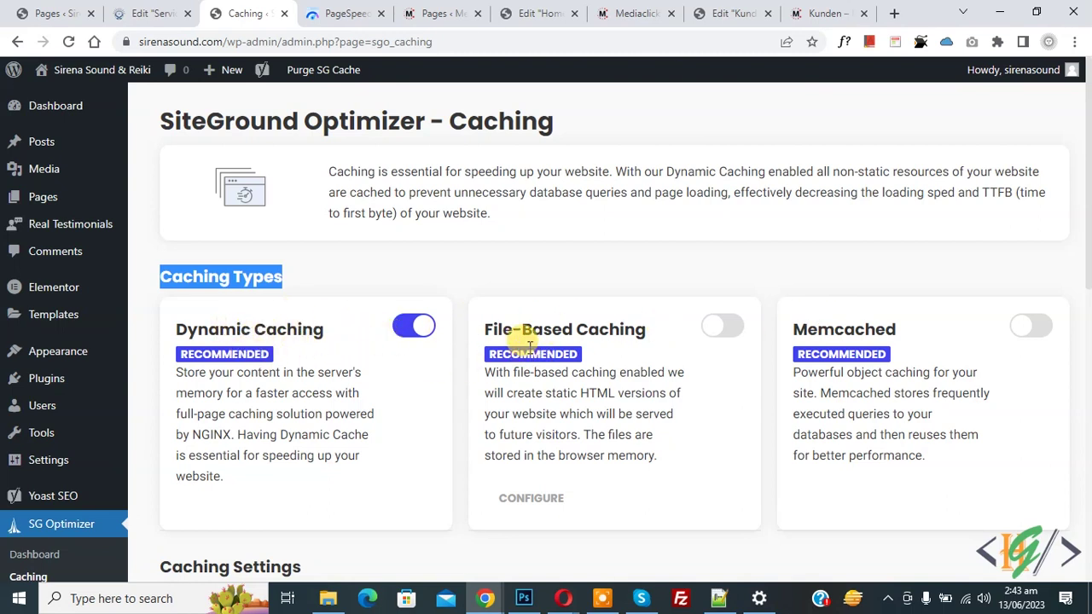
left_click(734, 330)
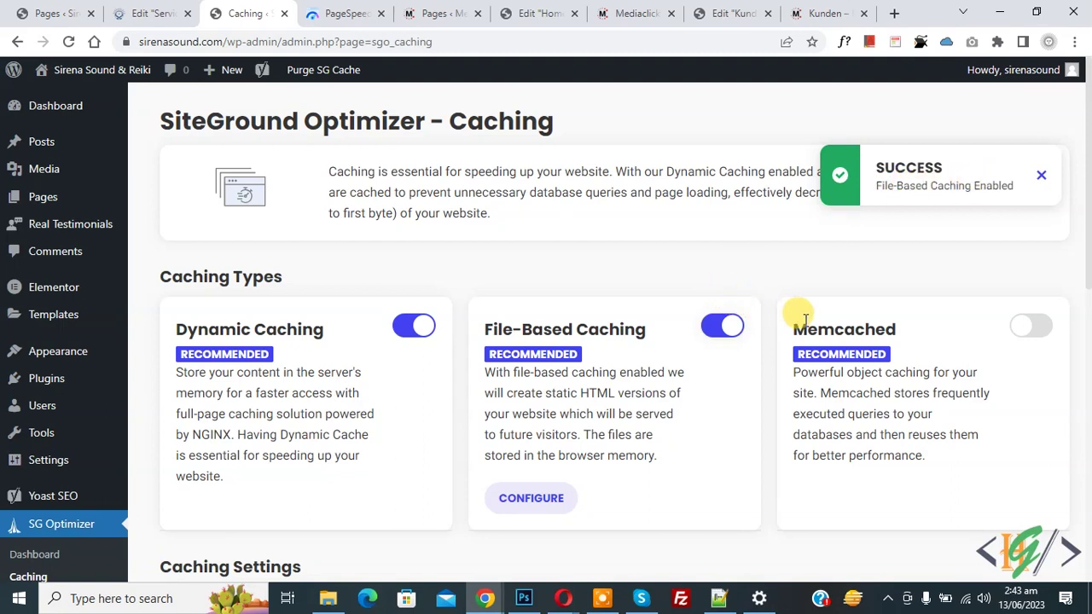
left_click(1019, 327)
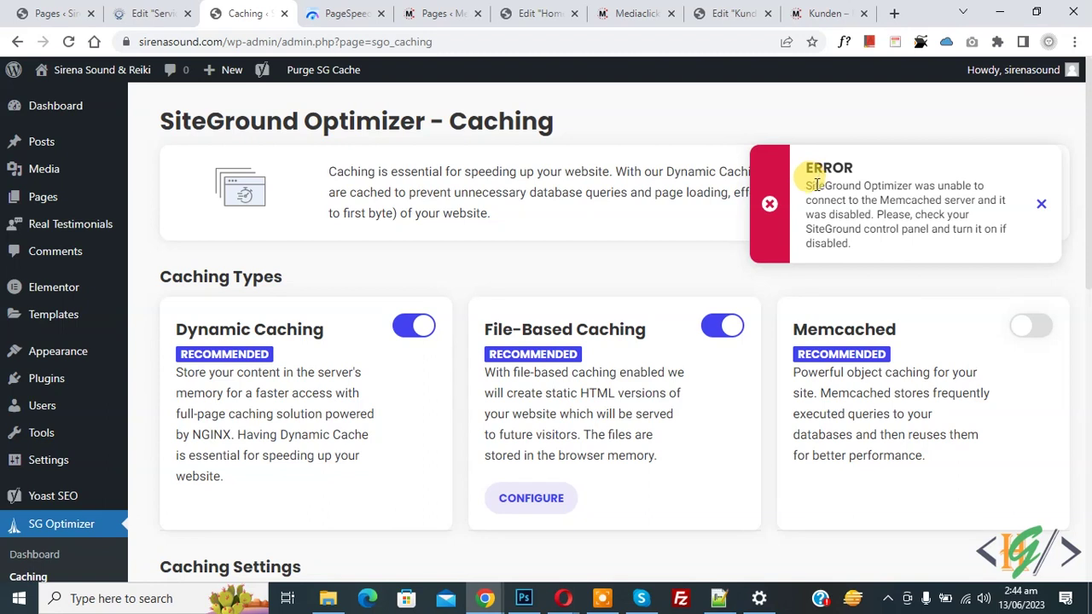
left_click_drag(805, 185, 869, 243)
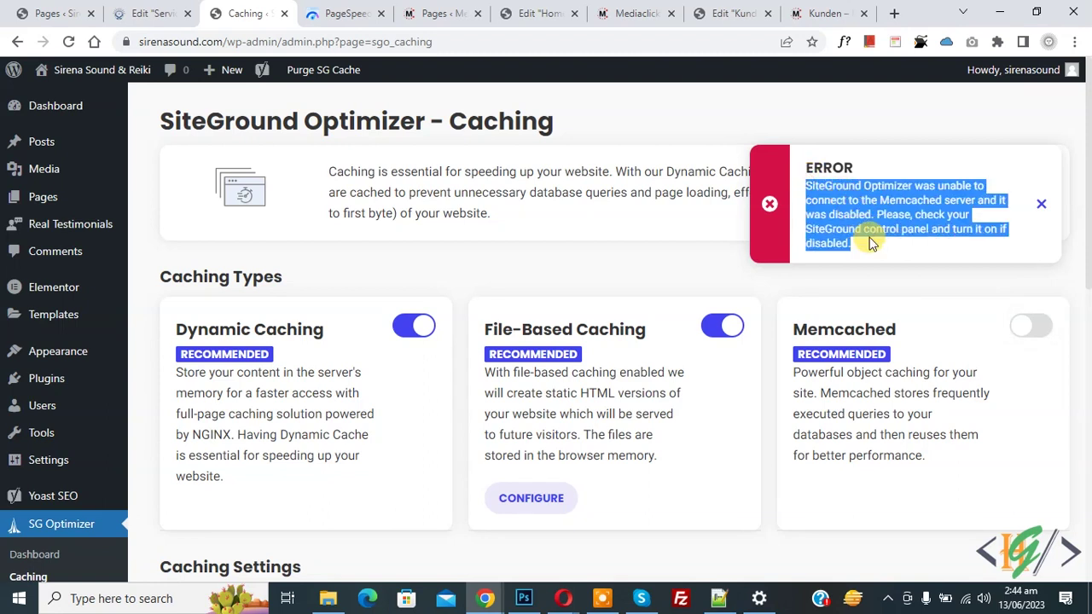
left_click(827, 189)
left_click_drag(819, 193, 842, 214)
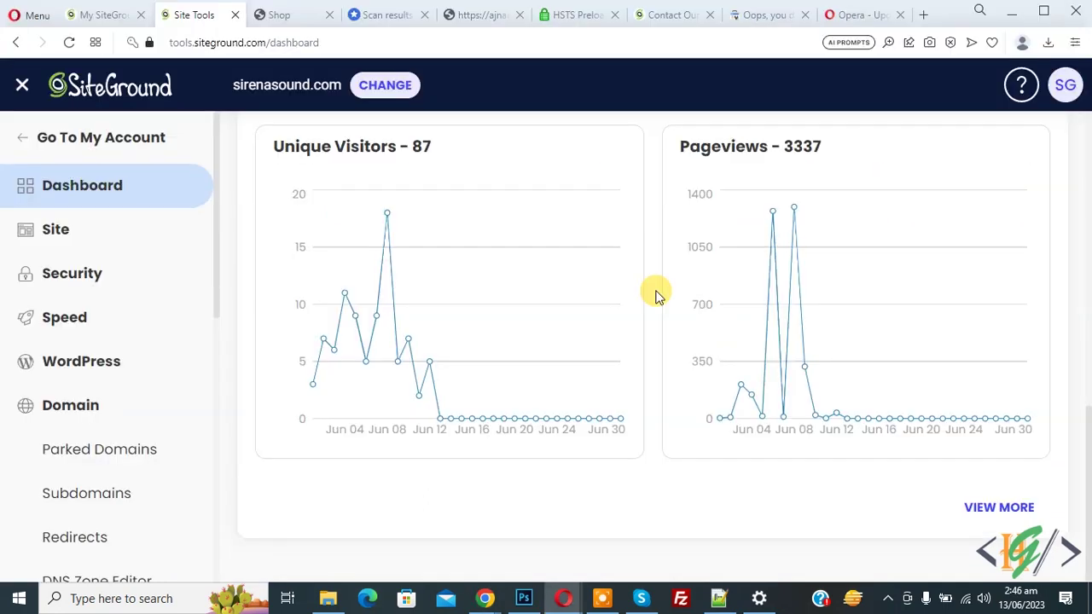
In Site Tools Speed > Caching > Memcached, enable Memcached for all sites and flush it
left_click(96, 320)
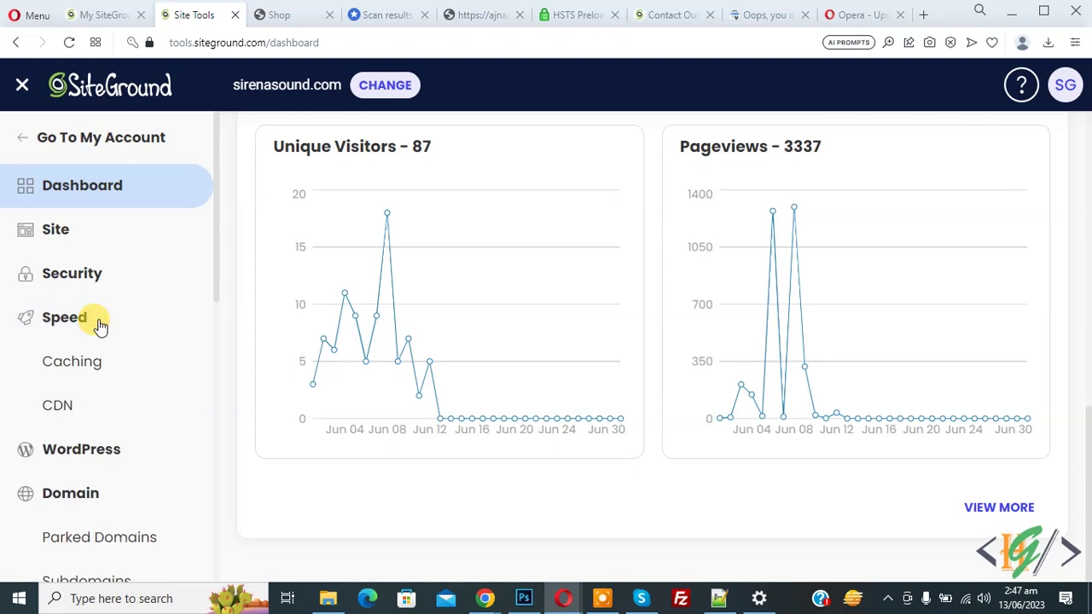
left_click(83, 365)
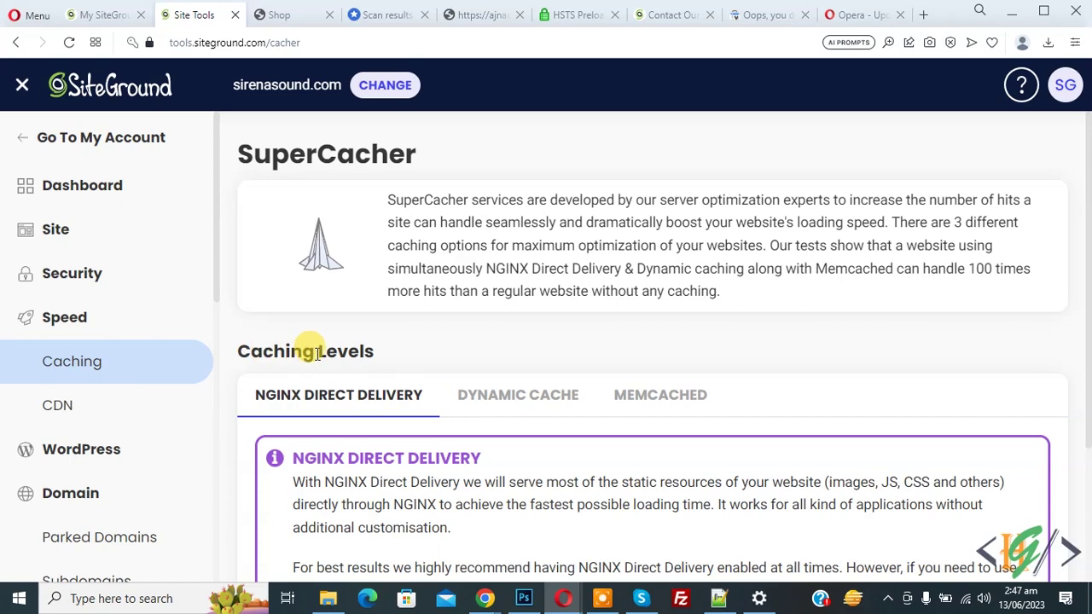
left_click(655, 405)
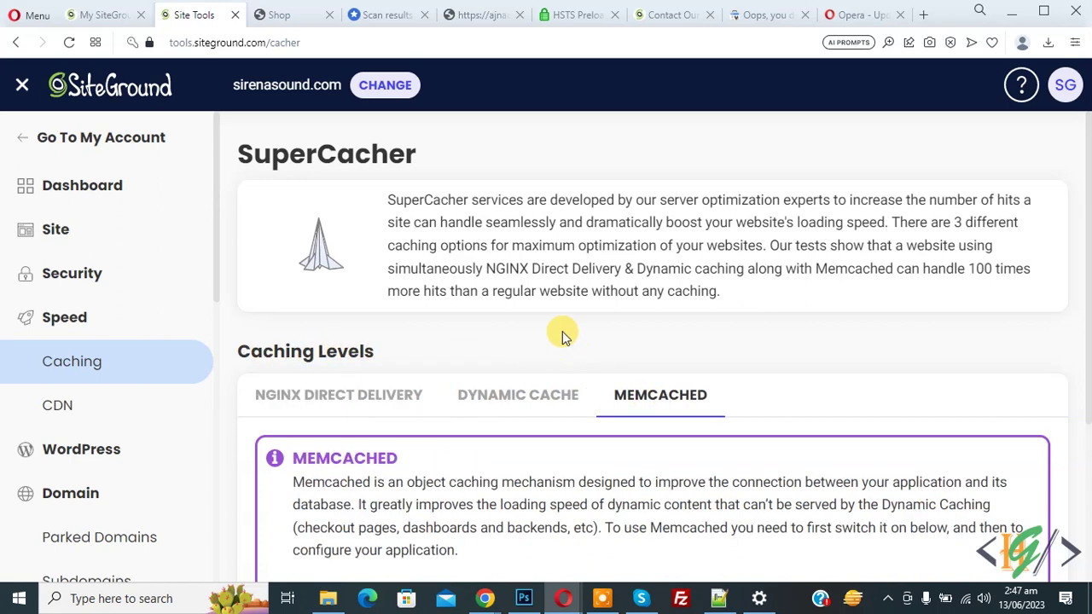
scroll(563, 332, "down", 3)
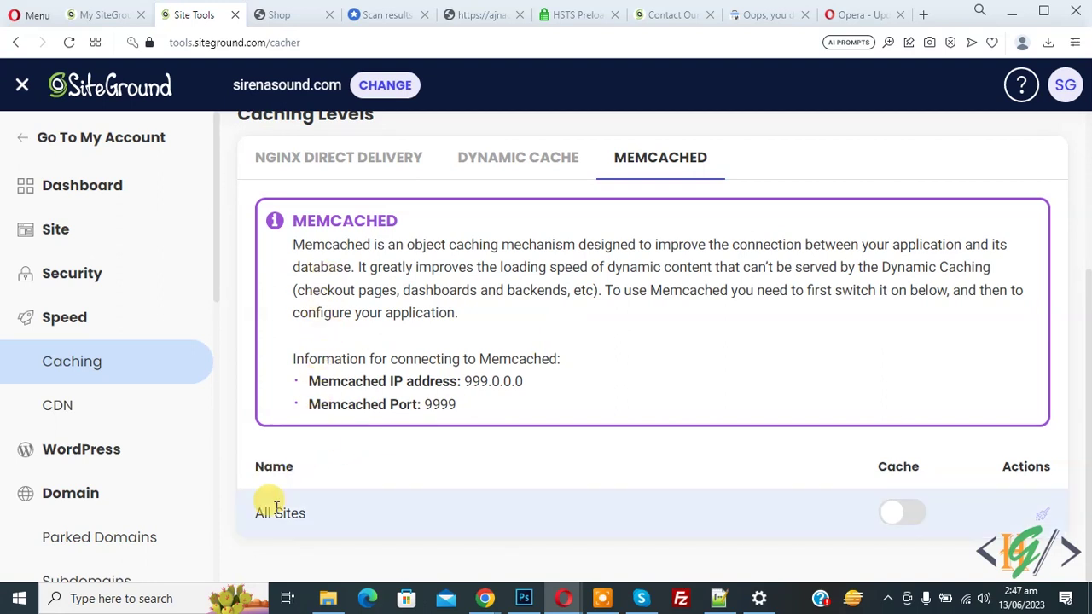
left_click(894, 514)
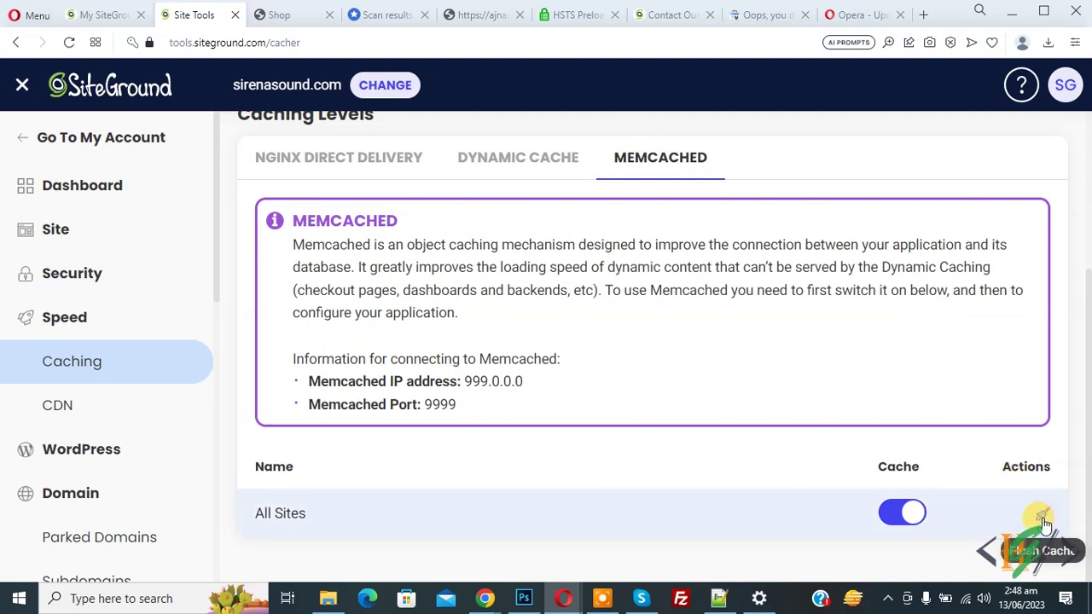
left_click(1041, 517)
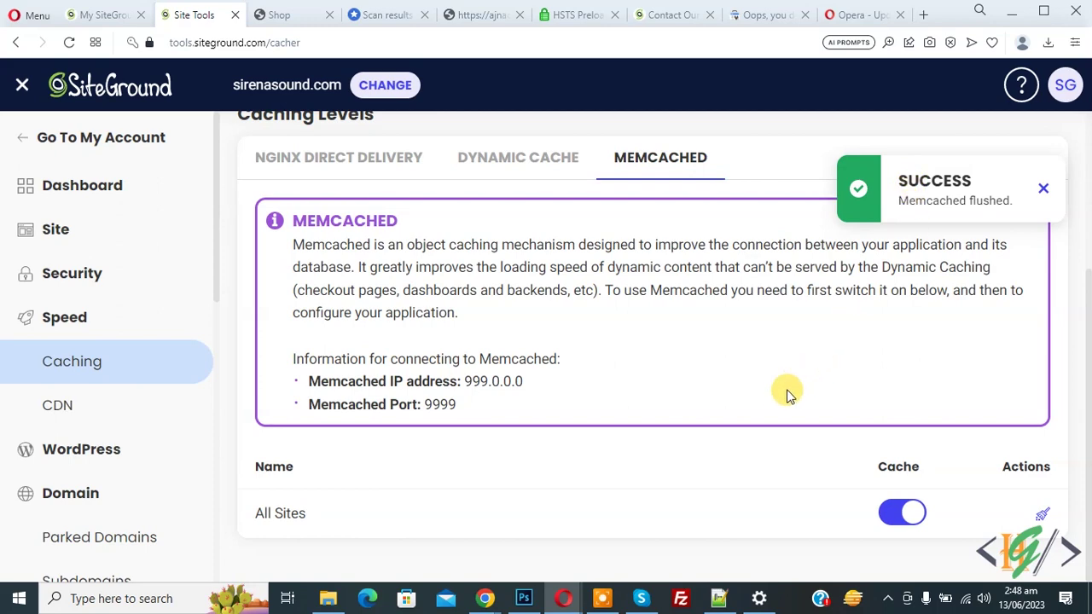
key("alt+Tab")
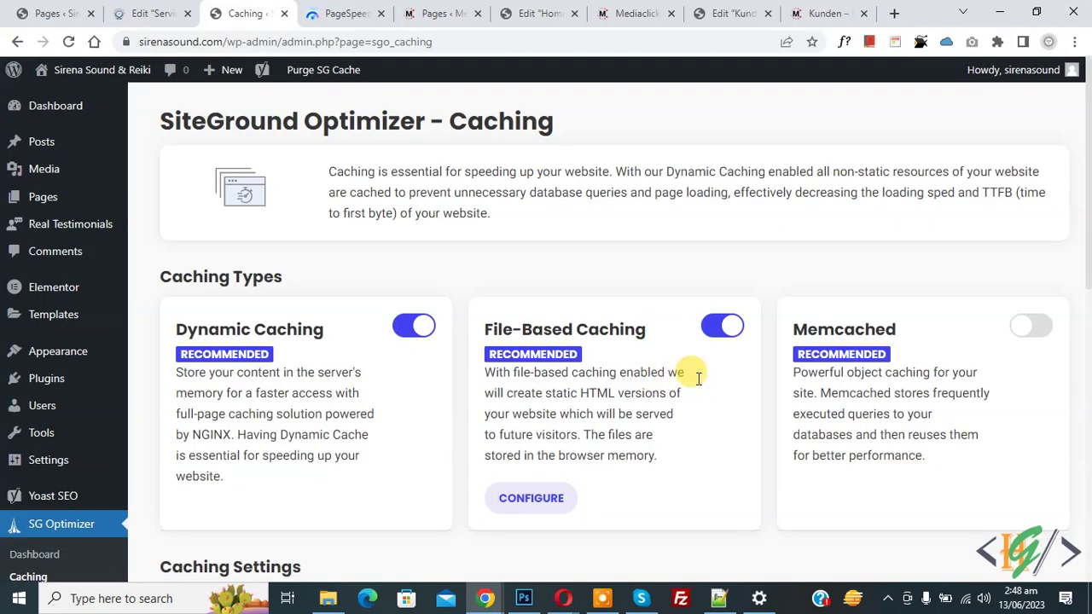
Enable Memcached in SG Optimizer caching, leaving the Exclude URLs list empty
left_click(1026, 329)
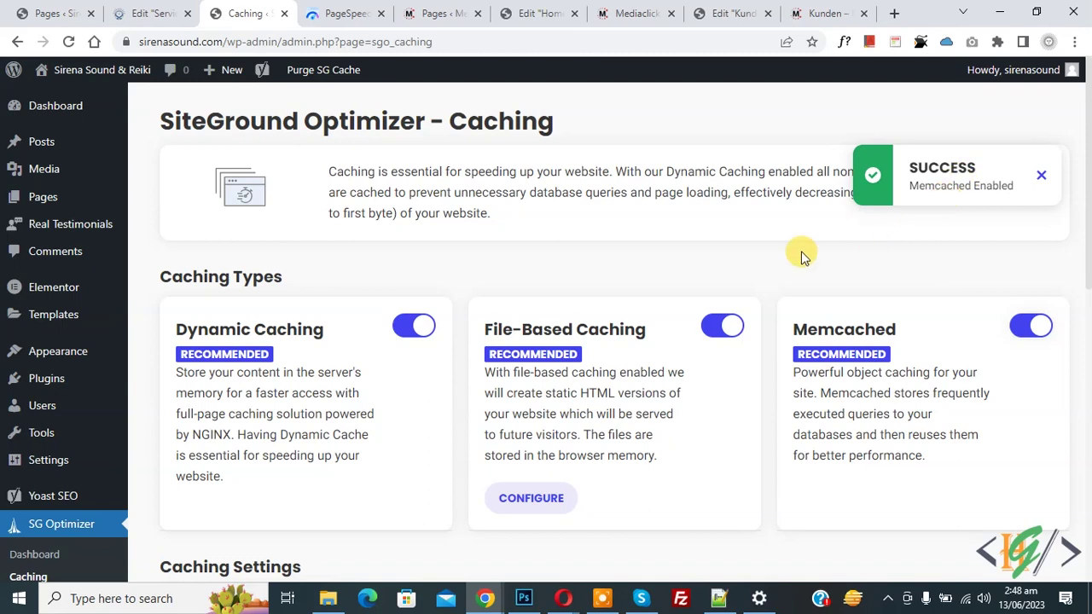
scroll(585, 330, "down", 3)
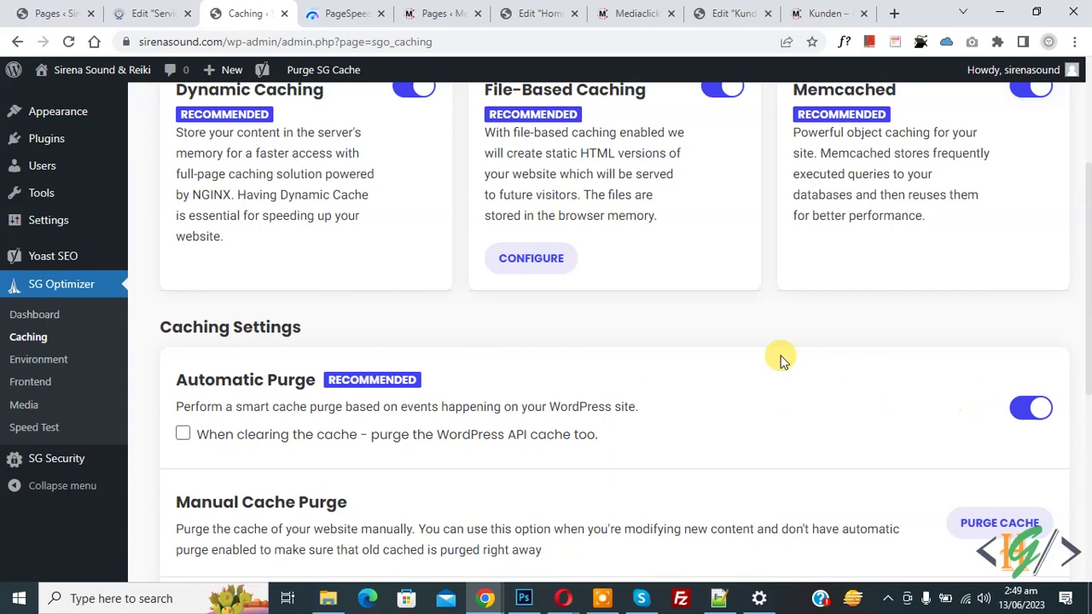
scroll(655, 336, "down", 3)
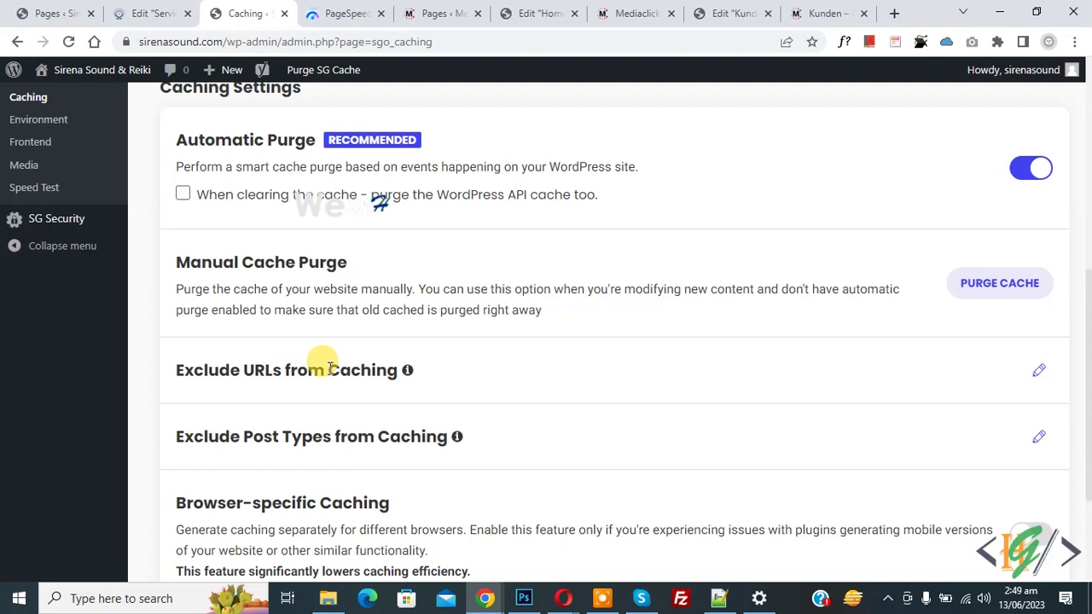
left_click(1039, 375)
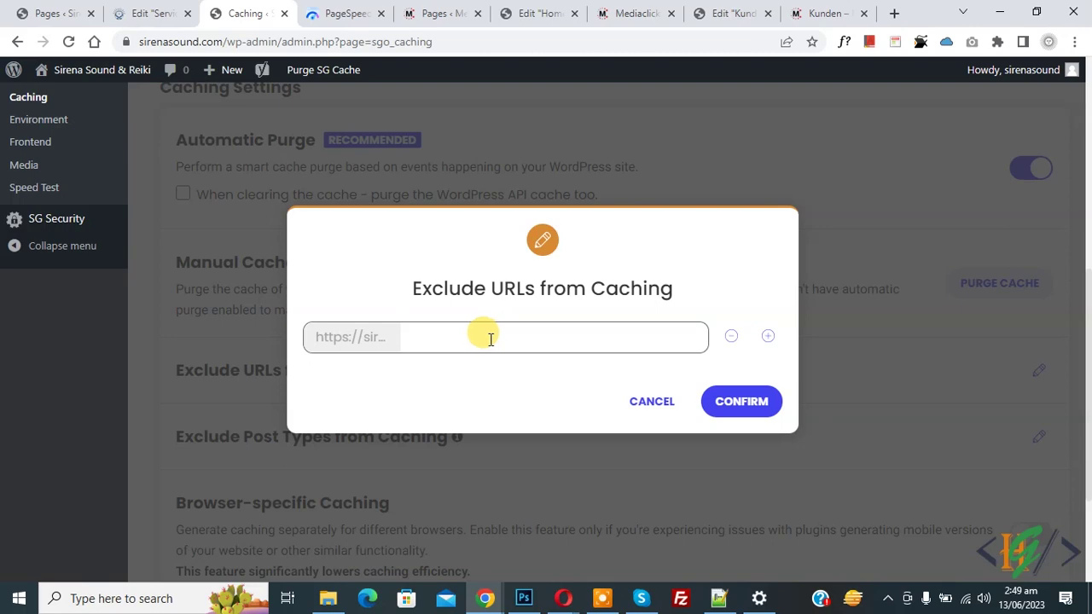
left_click(658, 403)
scroll(577, 450, "down", 2)
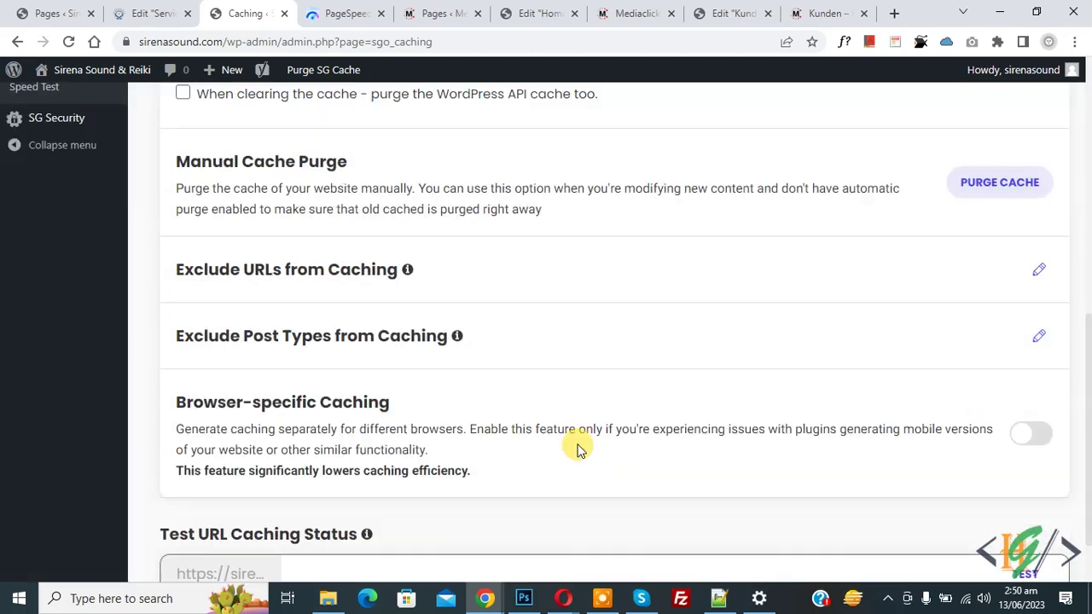
scroll(577, 450, "up", 5)
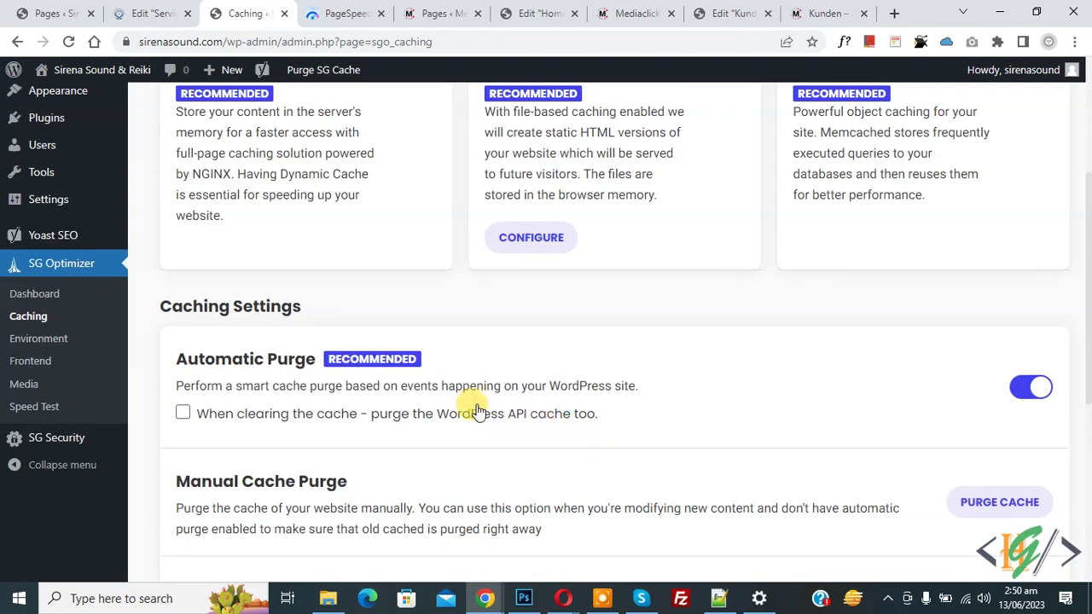
left_click(51, 344)
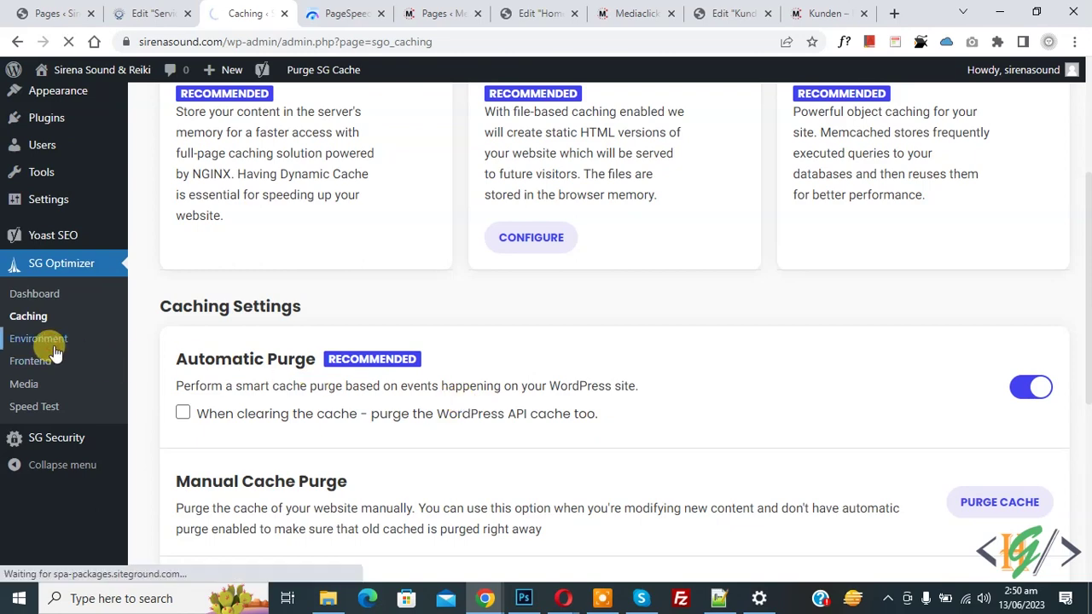
Turn on HTTPS Enforce, accepting the logout, and Fix Insecure Content
left_click_drag(164, 271, 361, 275)
left_click(354, 280)
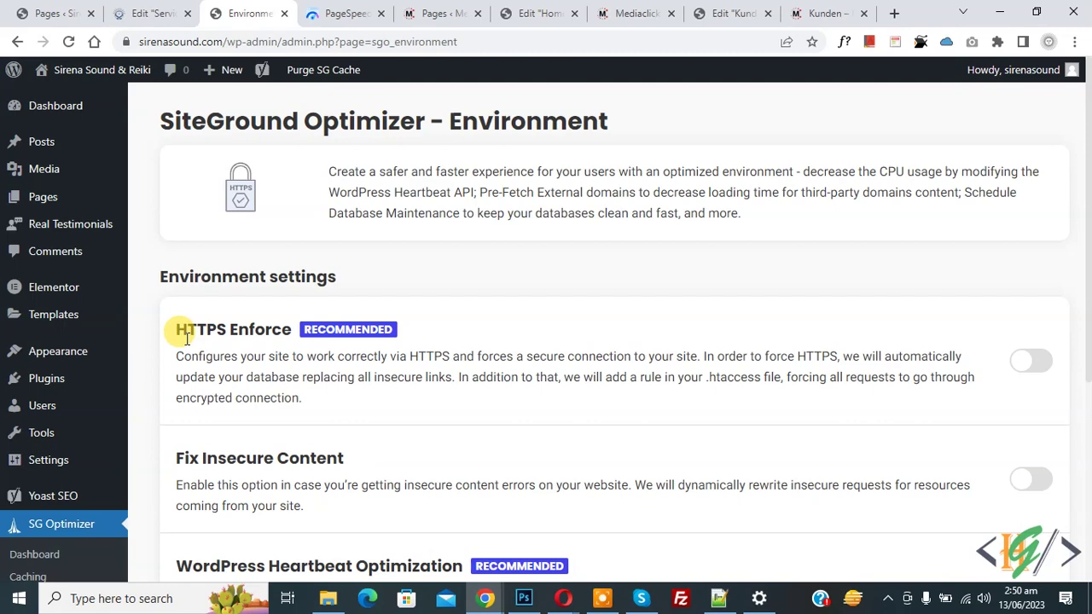
left_click(1030, 361)
left_click(672, 428)
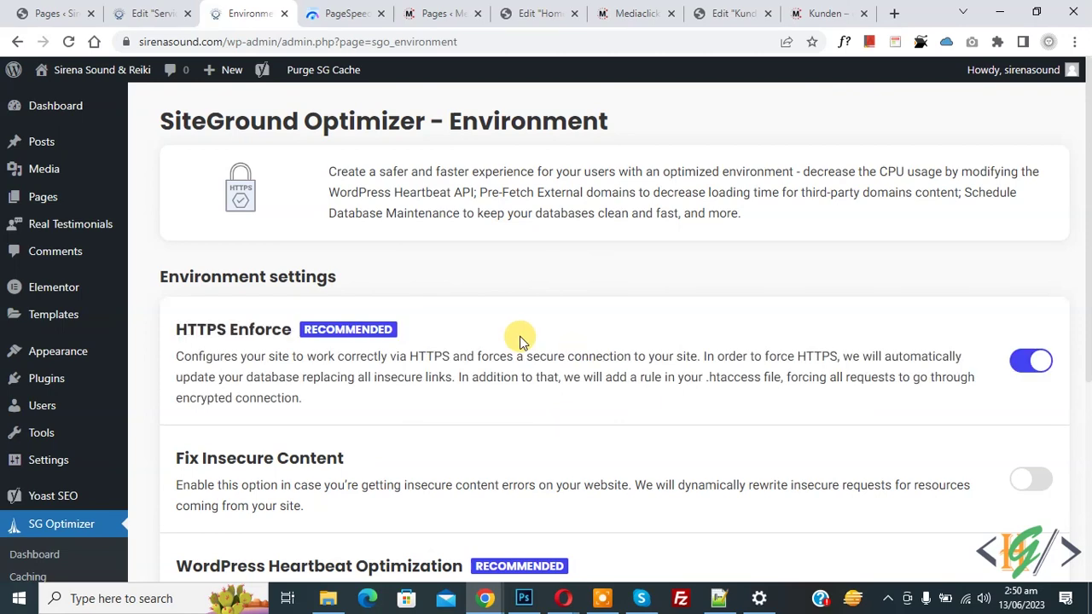
scroll(518, 336, "down", 2)
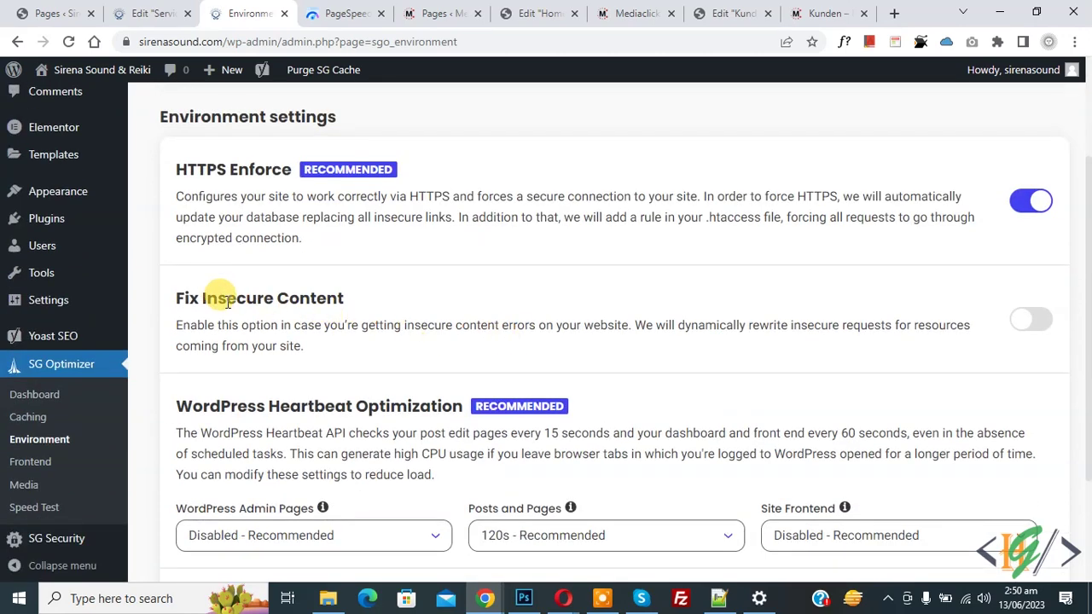
left_click(1030, 319)
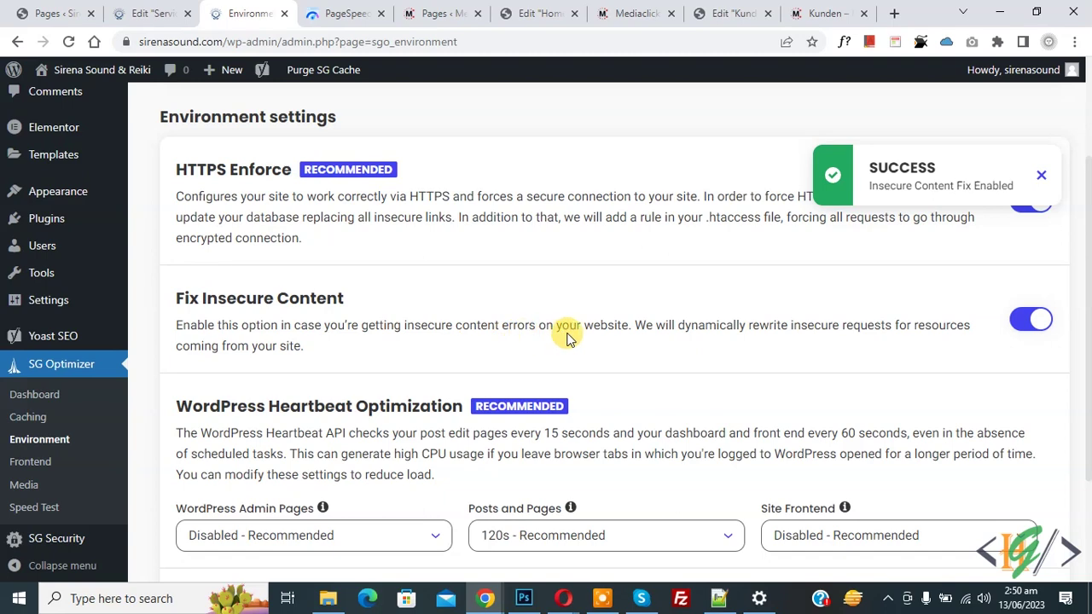
Keep Heartbeat at Disabled for admin, 120s for posts/pages, and Disabled for frontend
scroll(565, 295, "down", 1)
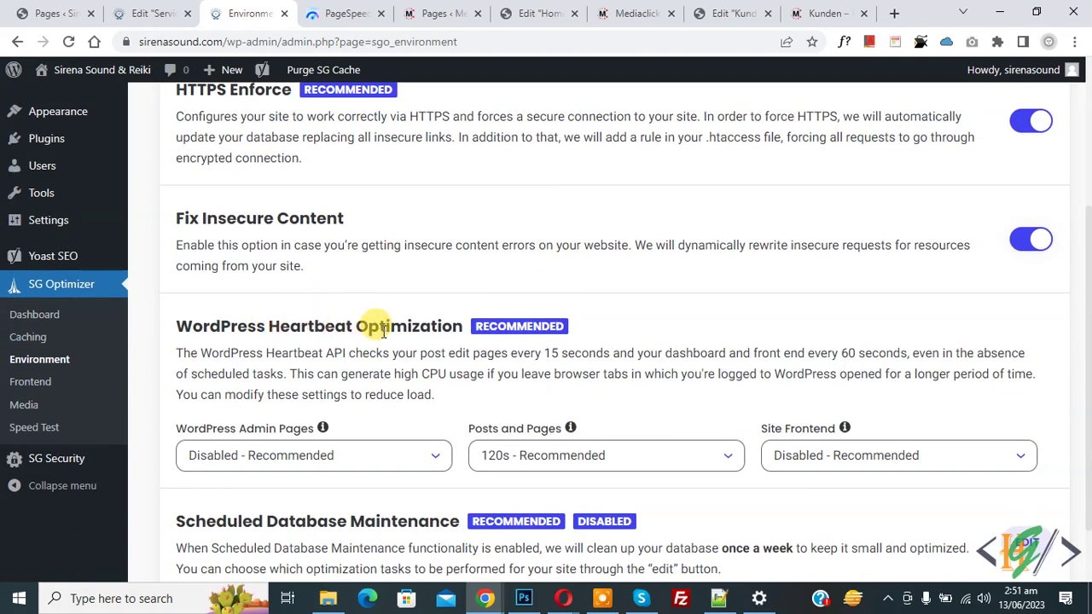
scroll(461, 319, "down", 1)
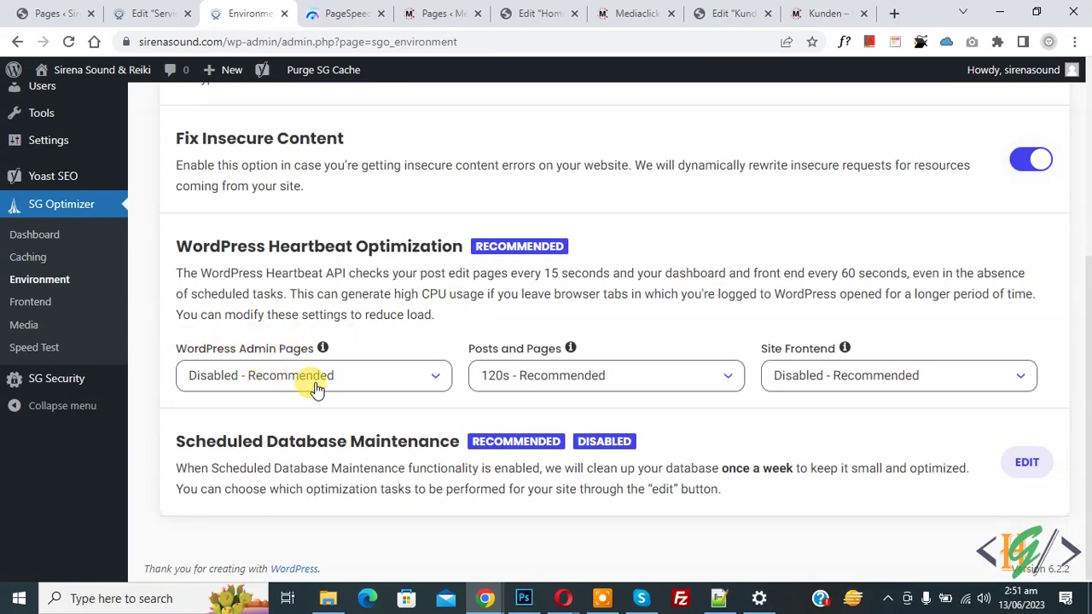
left_click(372, 385)
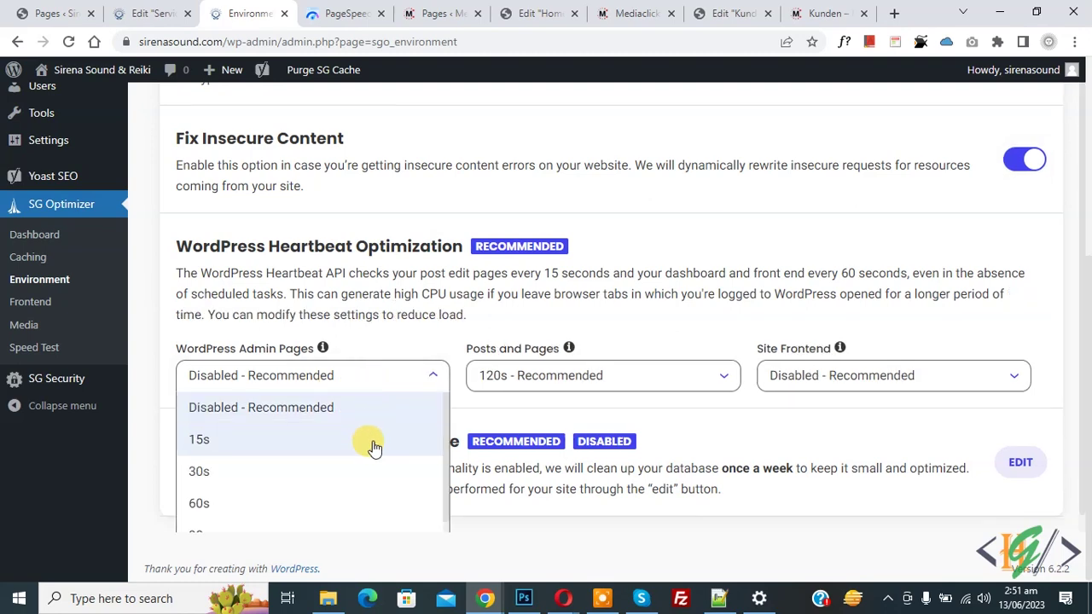
left_click(294, 409)
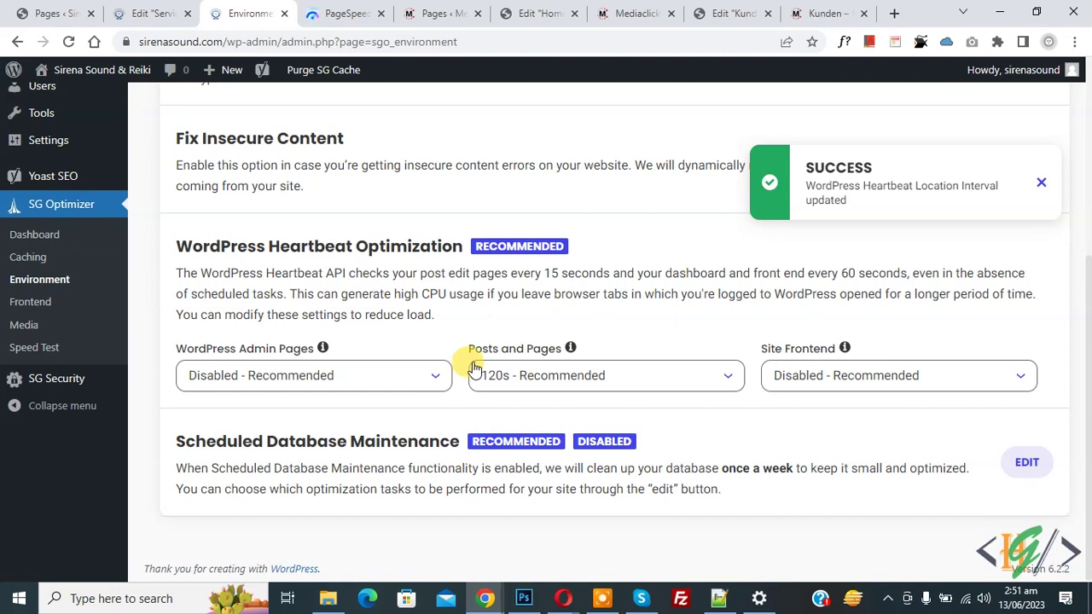
left_click(593, 380)
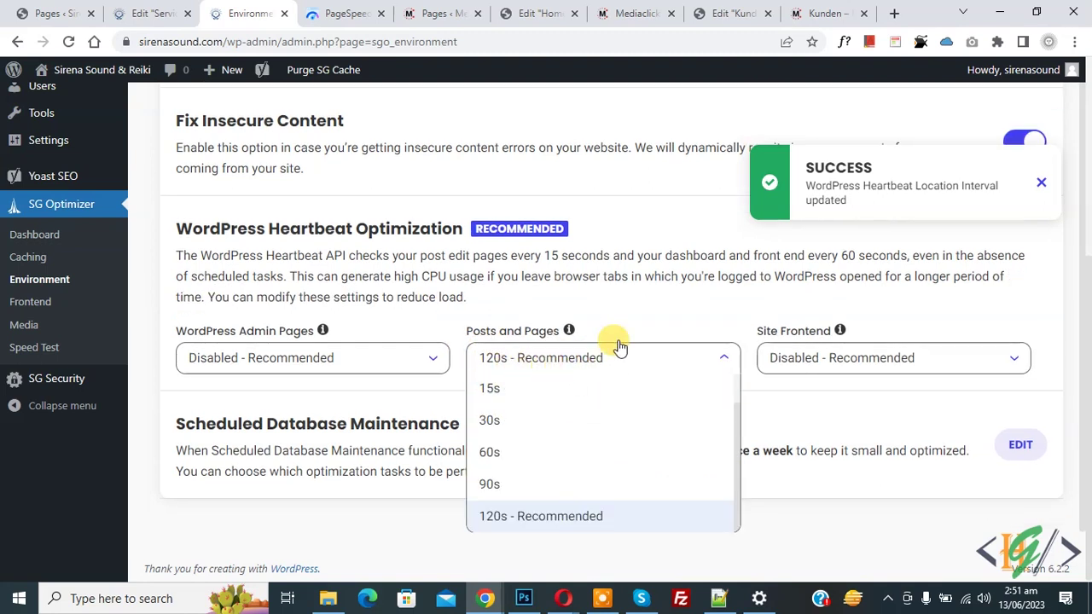
left_click(620, 346)
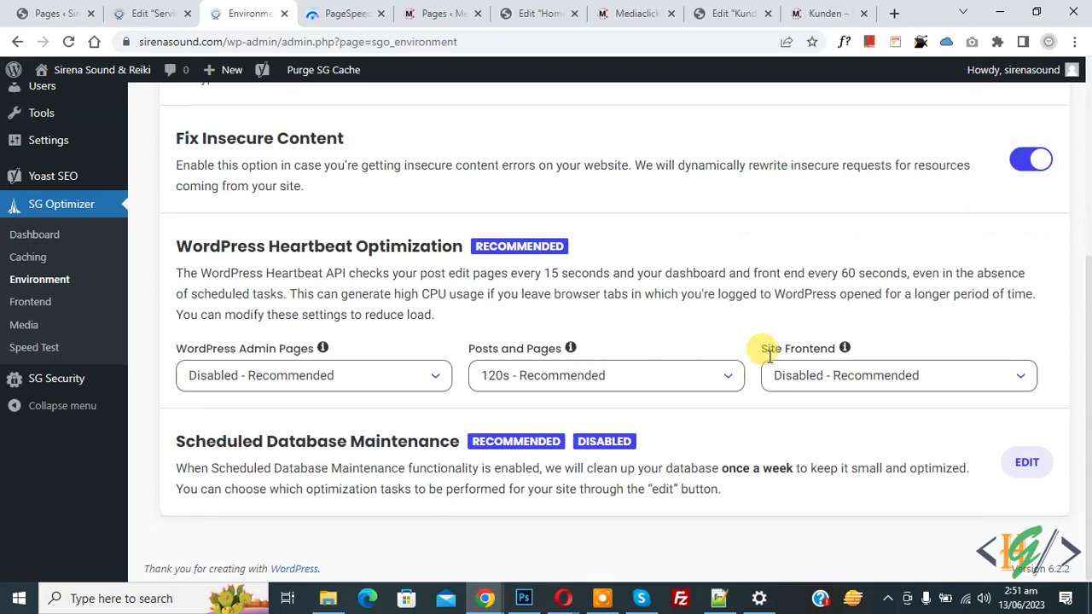
left_click(853, 381)
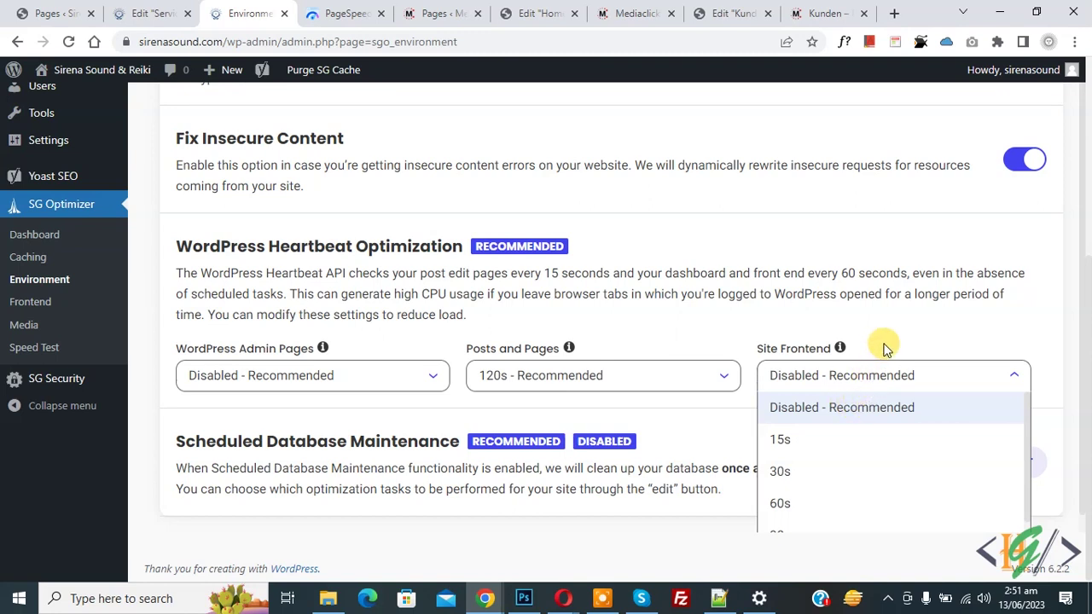
left_click(884, 348)
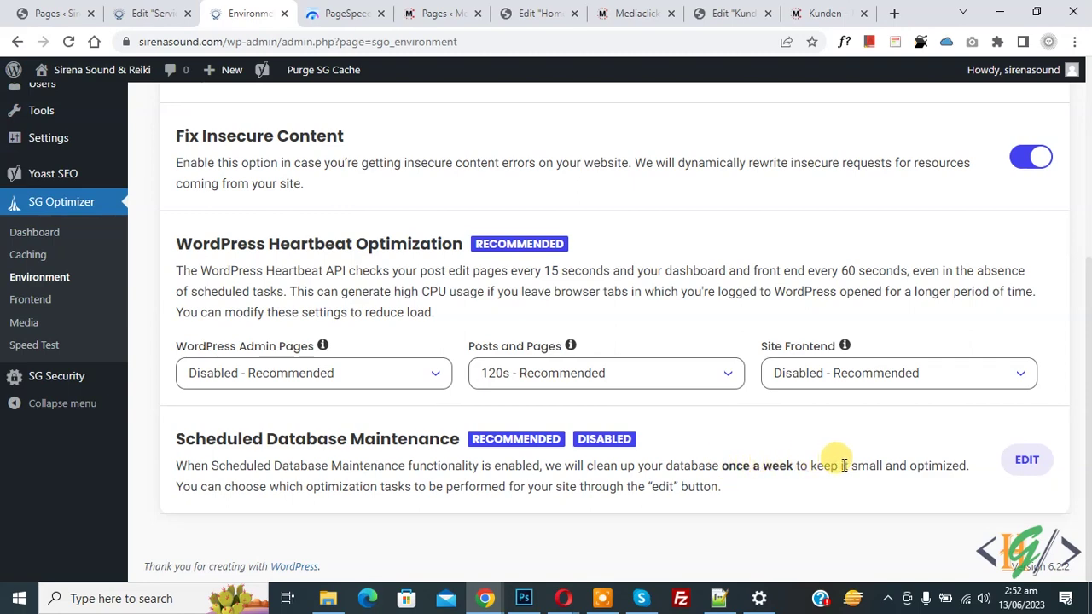
Schedule weekly maintenance with MyISAM optimization, trashed posts, spam comments and expired transients cleanup
left_click(1016, 463)
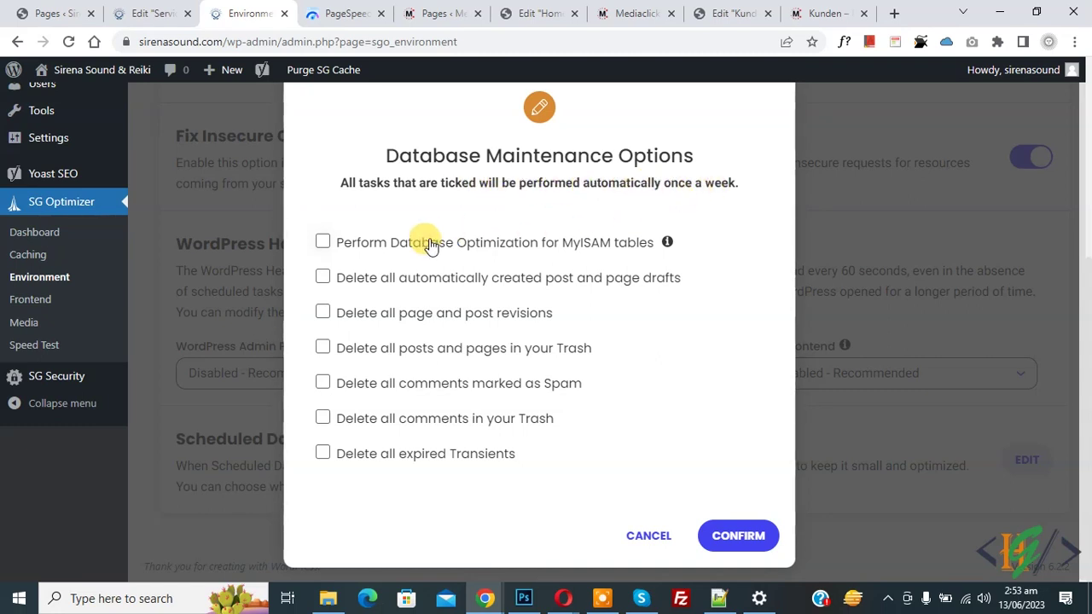
left_click(322, 244)
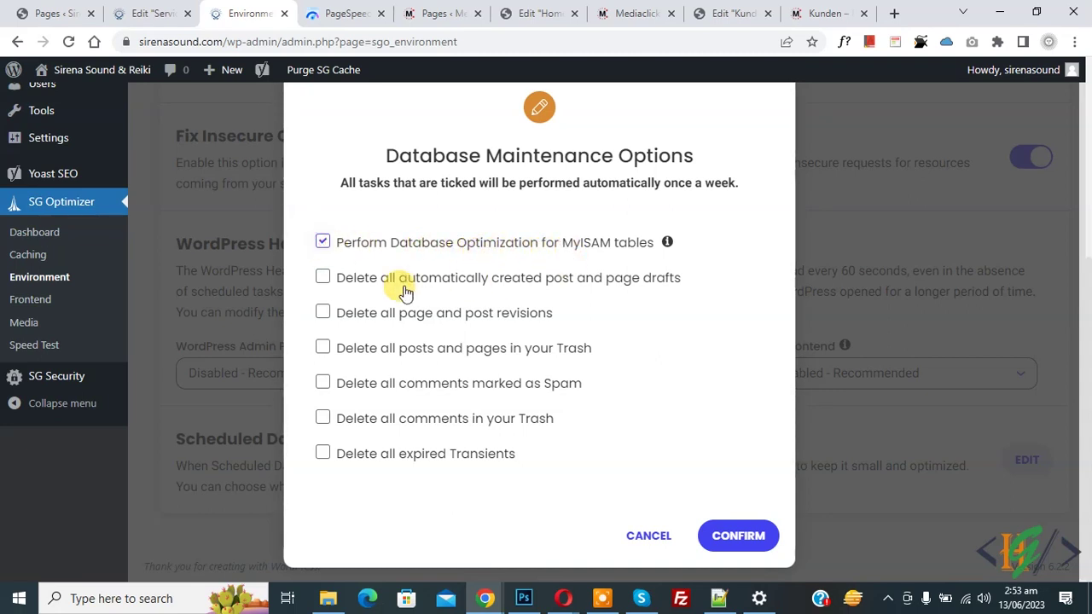
left_click(323, 279)
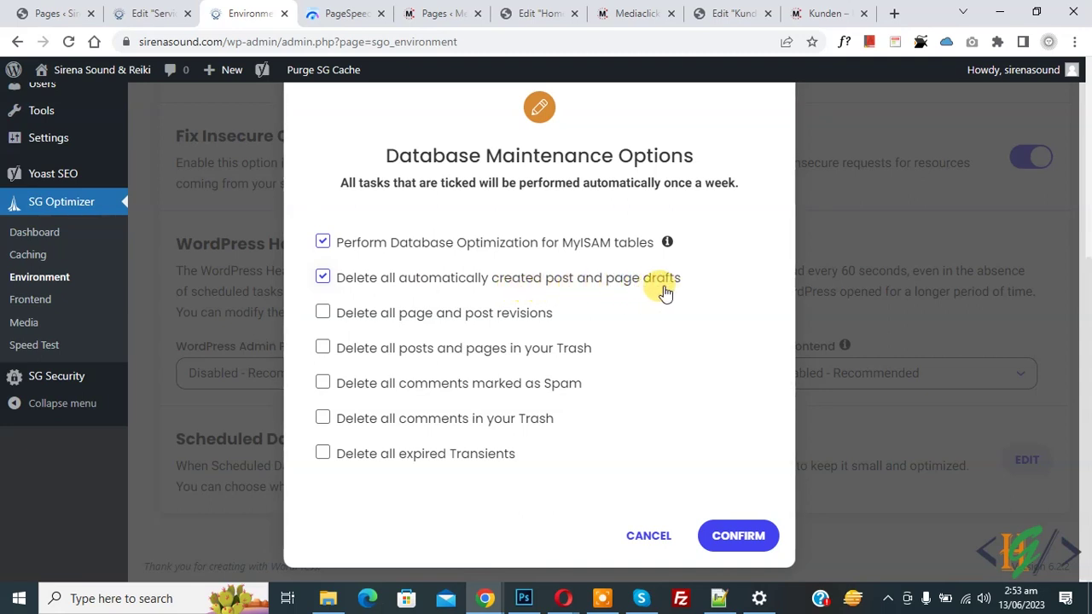
left_click(322, 280)
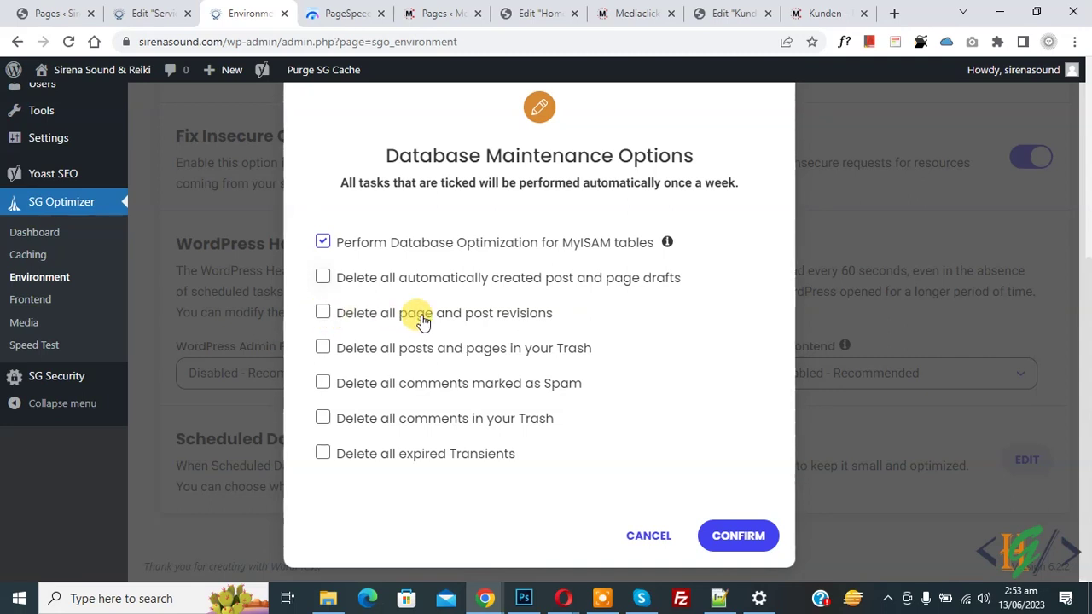
left_click(323, 349)
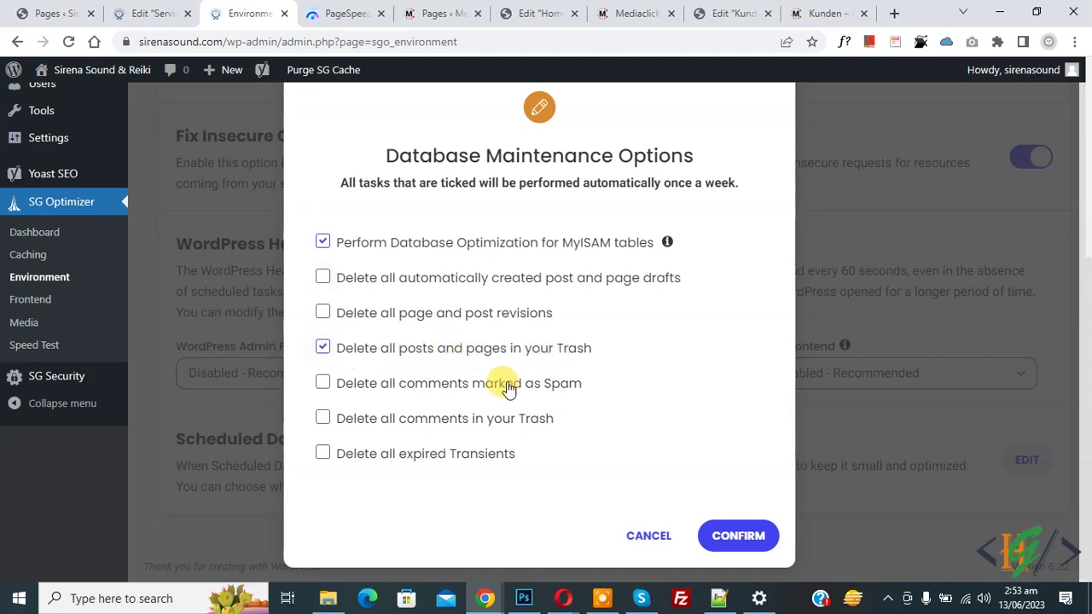
left_click(322, 384)
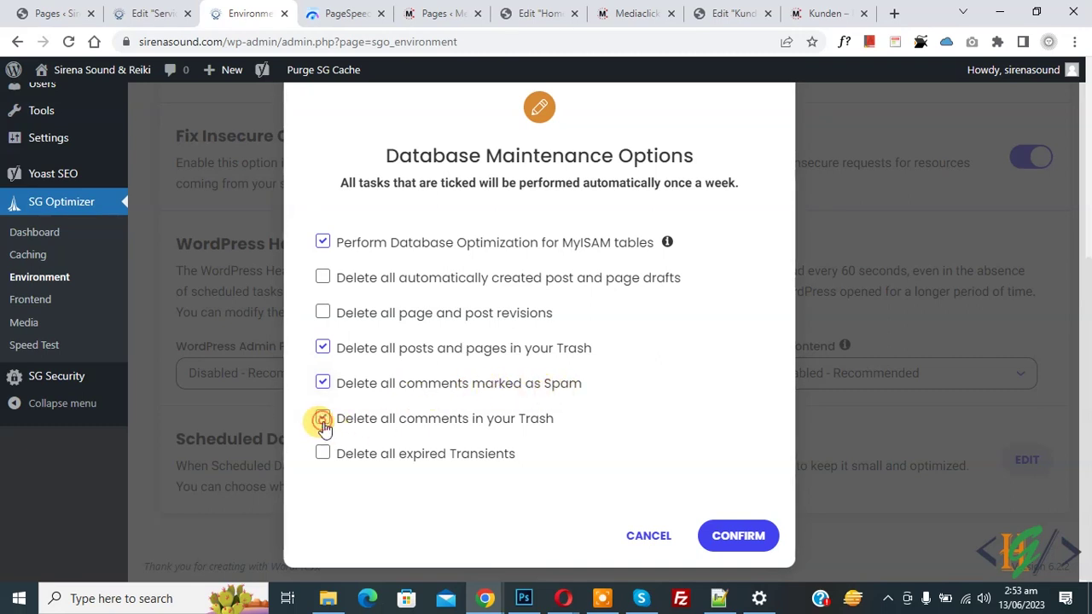
left_click(320, 458)
left_click(730, 534)
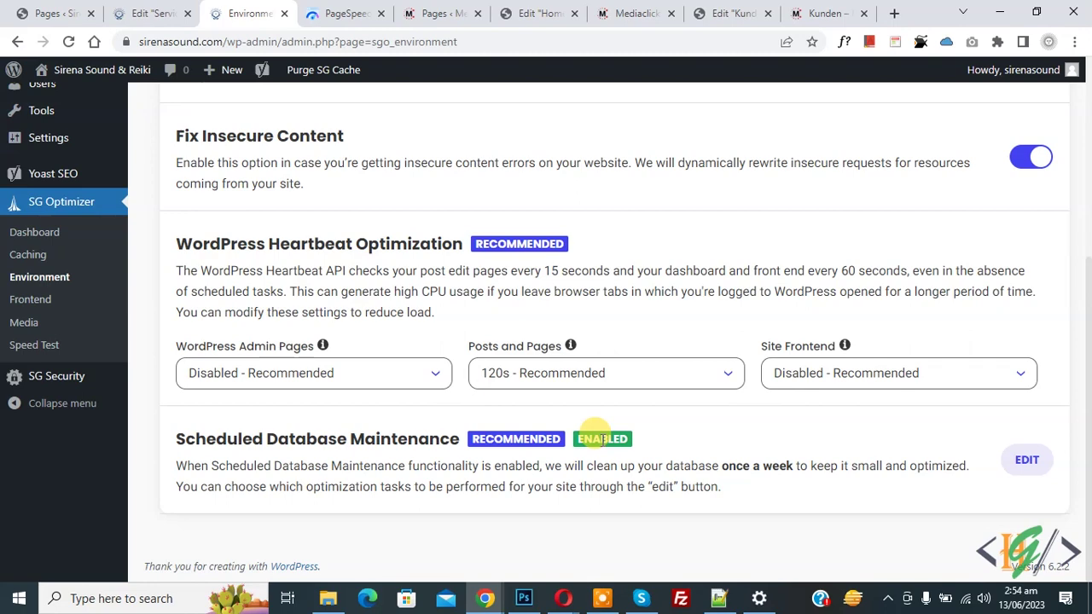
On the Frontend page, enable Minify CSS Files without excluding any files
left_click(27, 300)
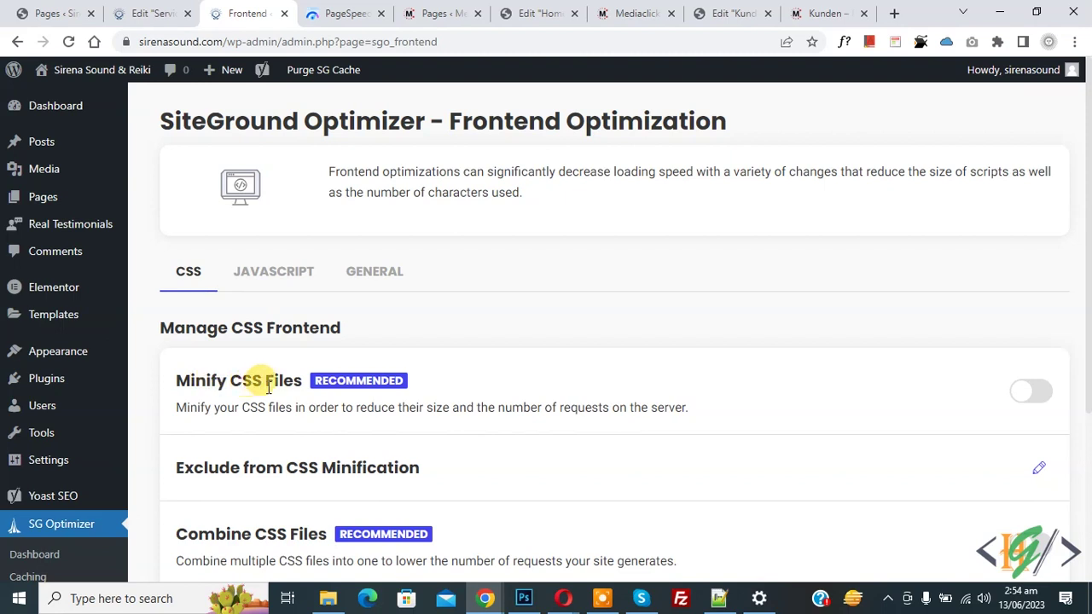
left_click(1027, 392)
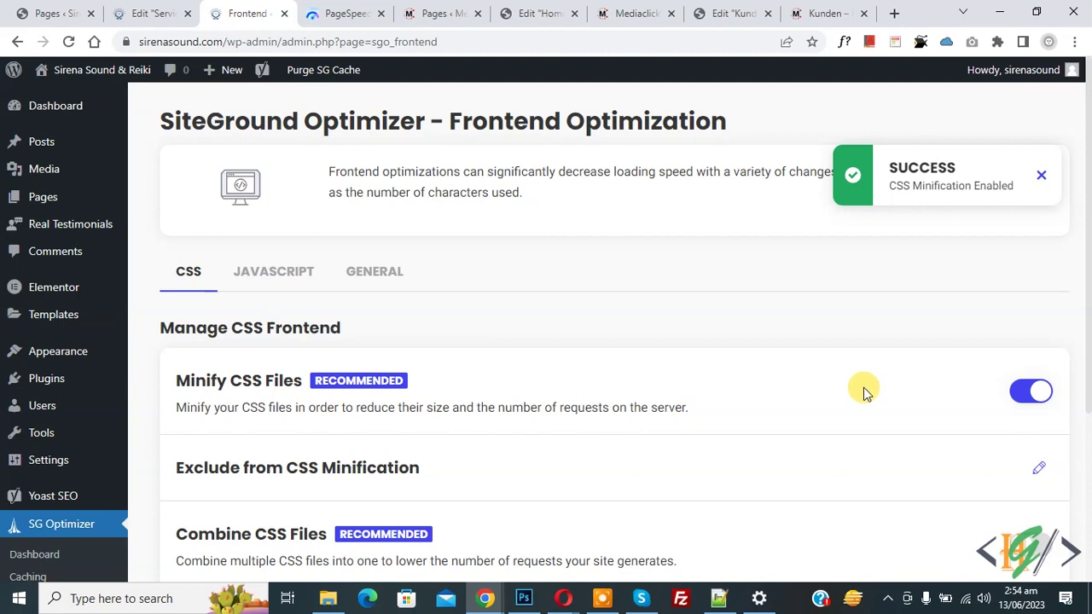
scroll(575, 305, "down", 2)
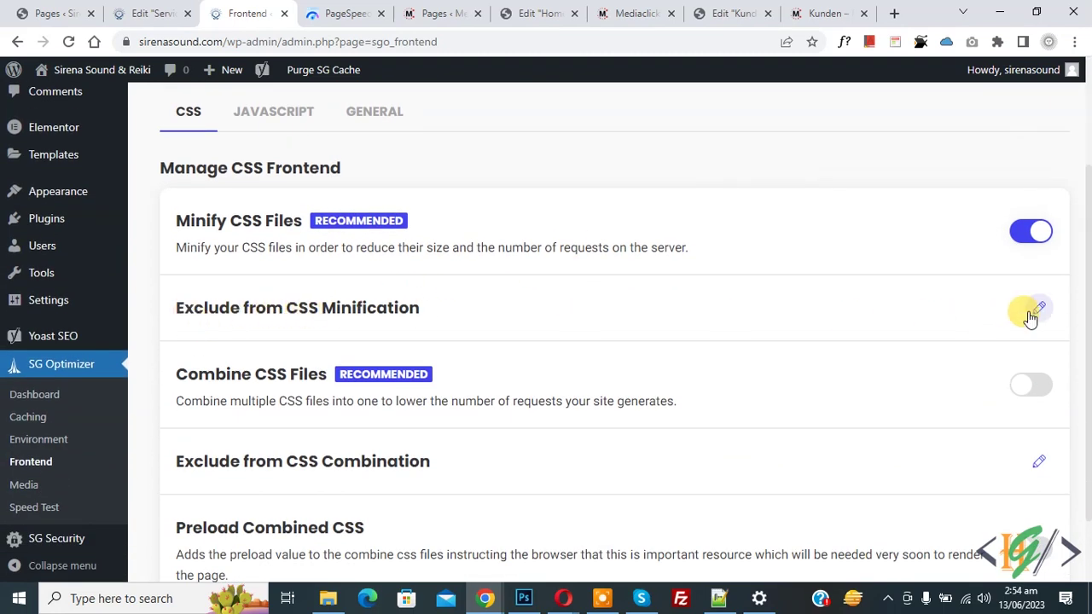
left_click(1037, 313)
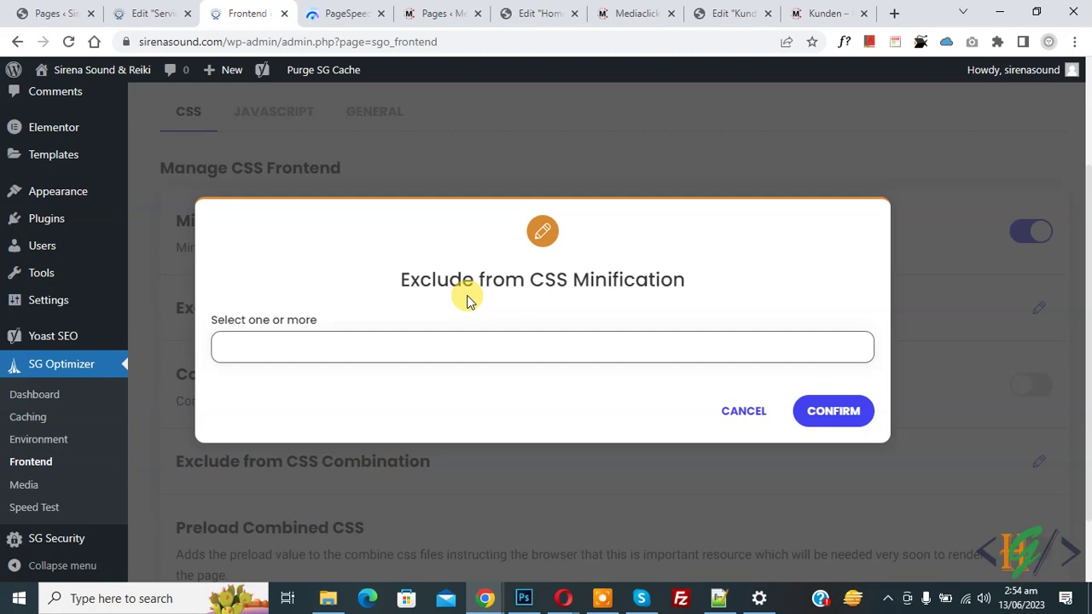
left_click(401, 342)
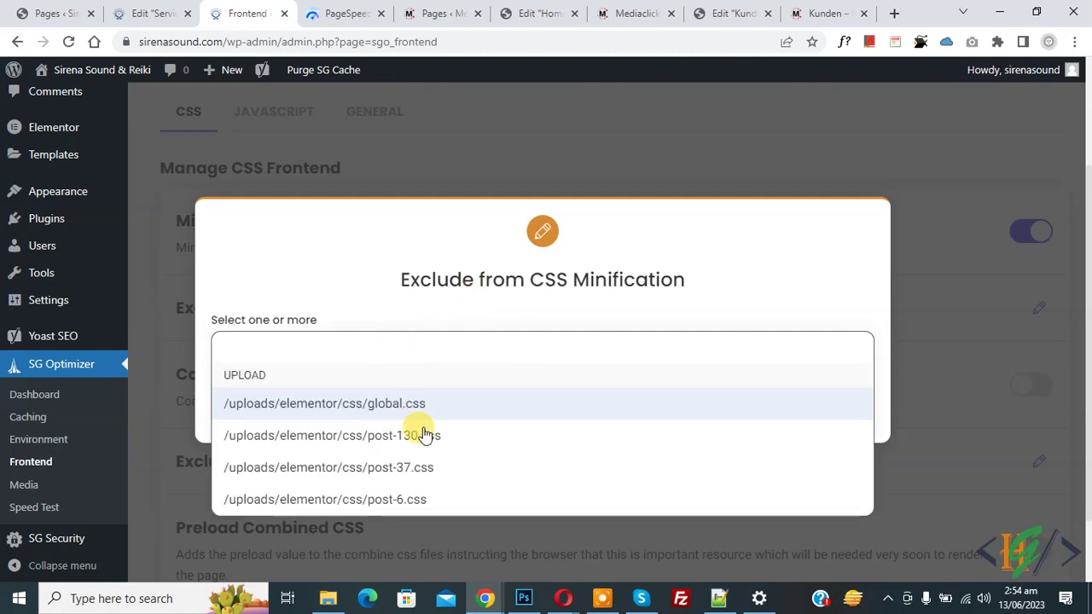
left_click(399, 288)
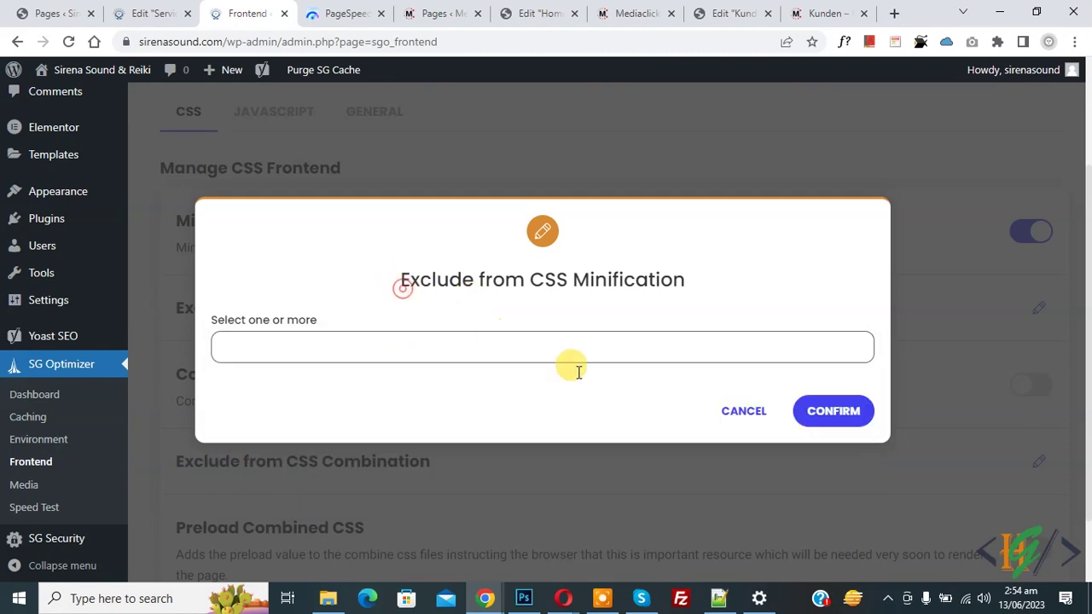
left_click(745, 414)
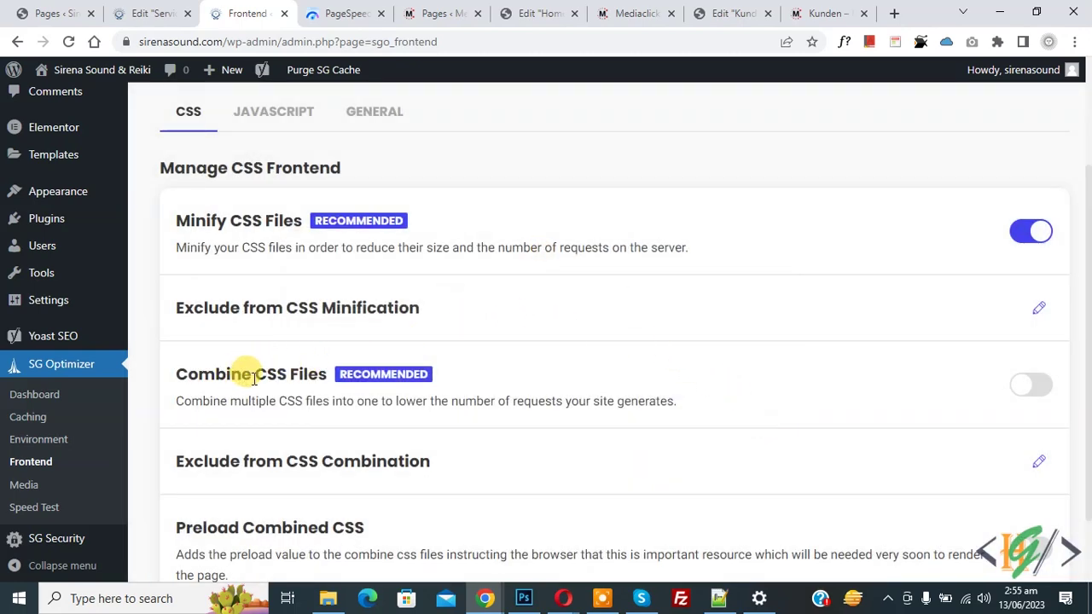
Enable Combine CSS Files, leaving its exclusion list empty
left_click(1027, 385)
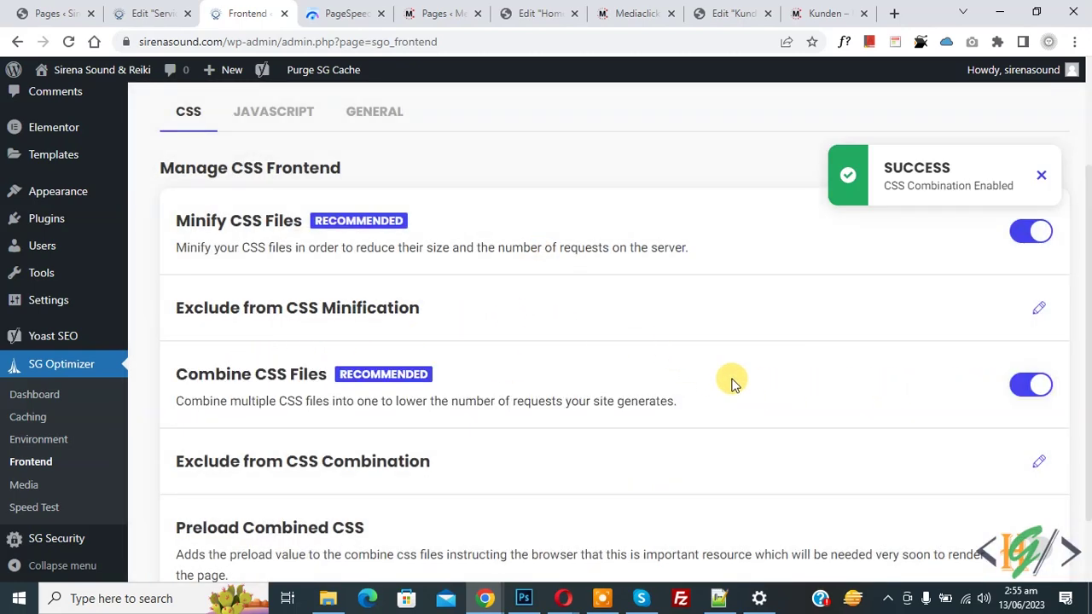
scroll(458, 346, "down", 2)
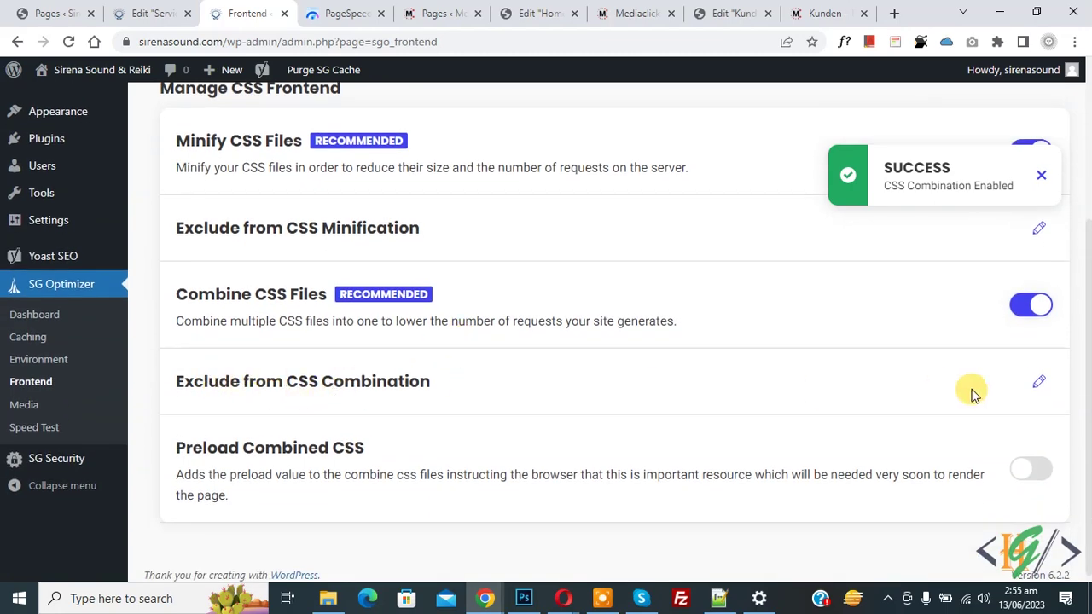
left_click(1041, 385)
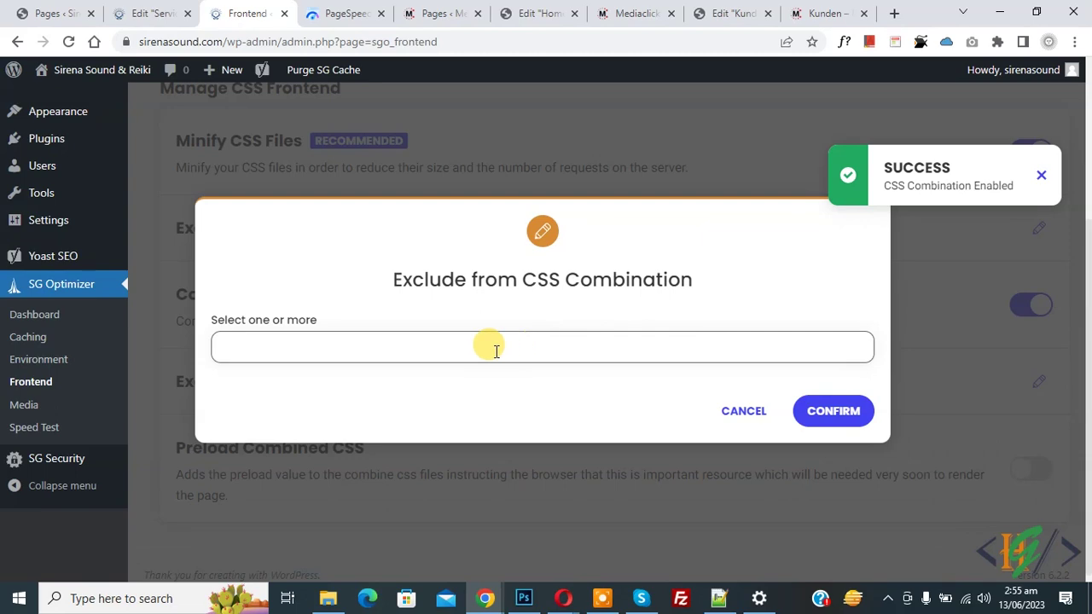
left_click(495, 346)
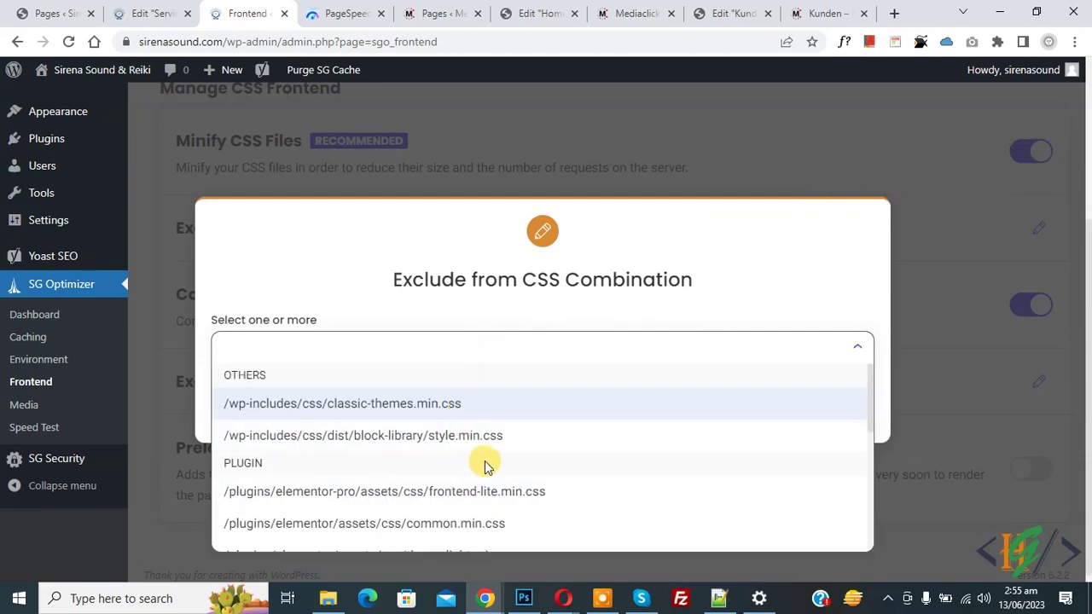
left_click(659, 295)
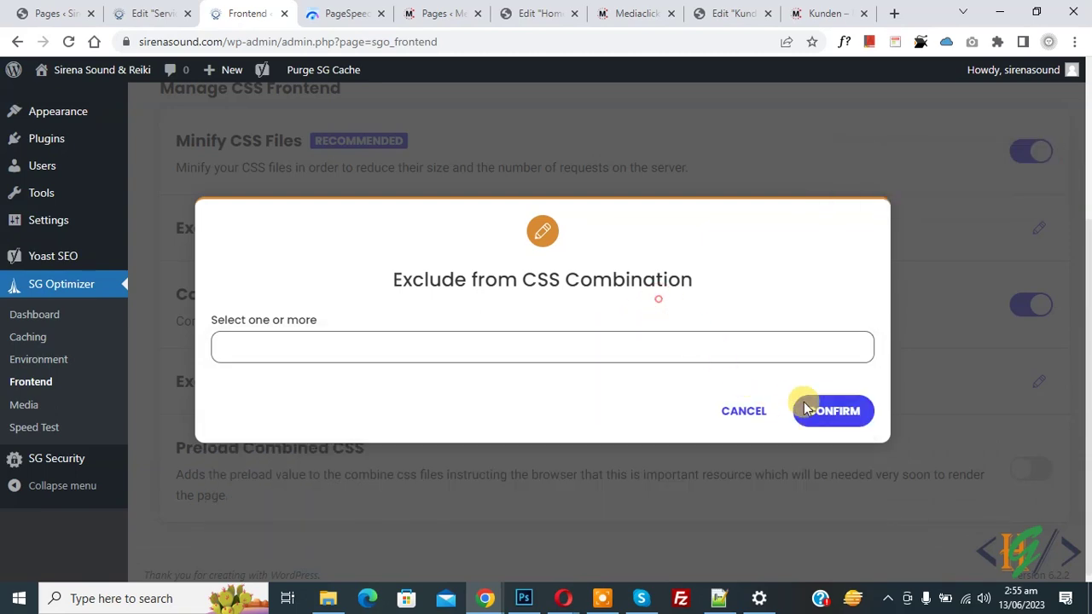
left_click(739, 413)
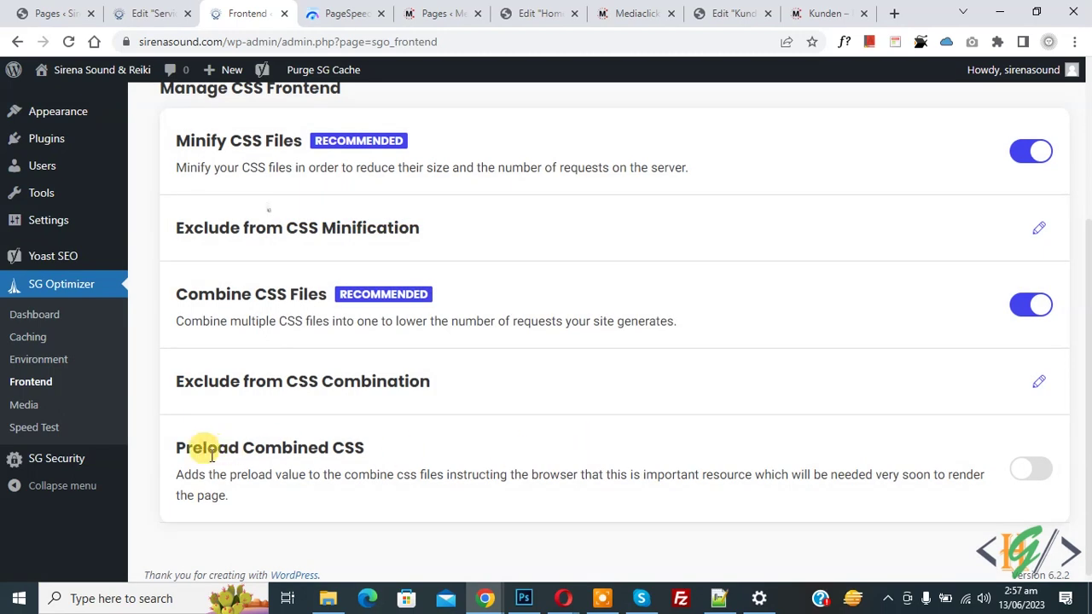
Enable Preload Combined CSS
left_click_drag(173, 447, 338, 450)
left_click(394, 446)
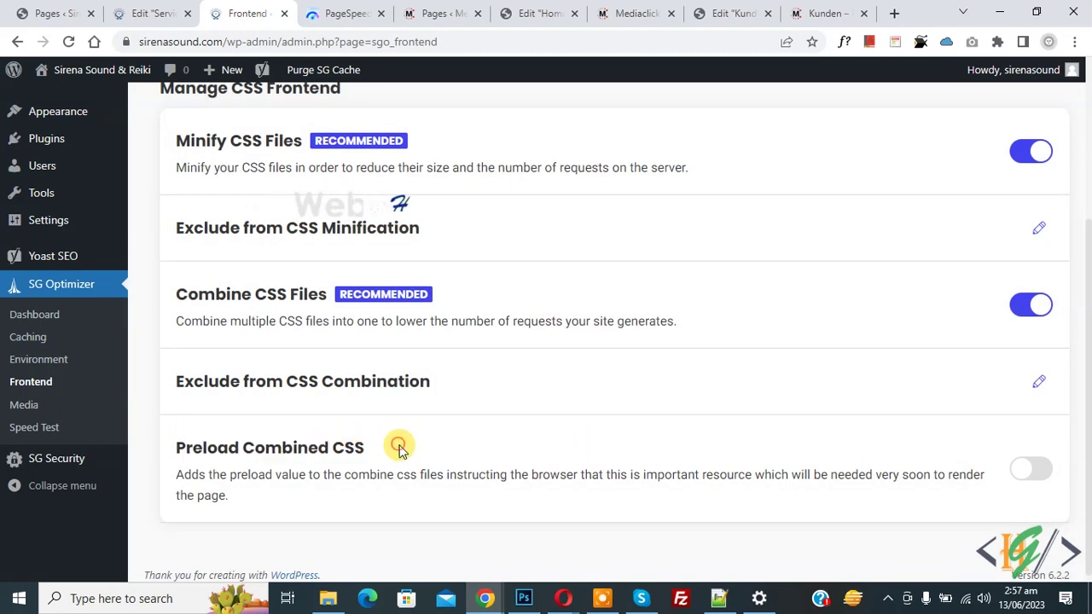
left_click(1033, 471)
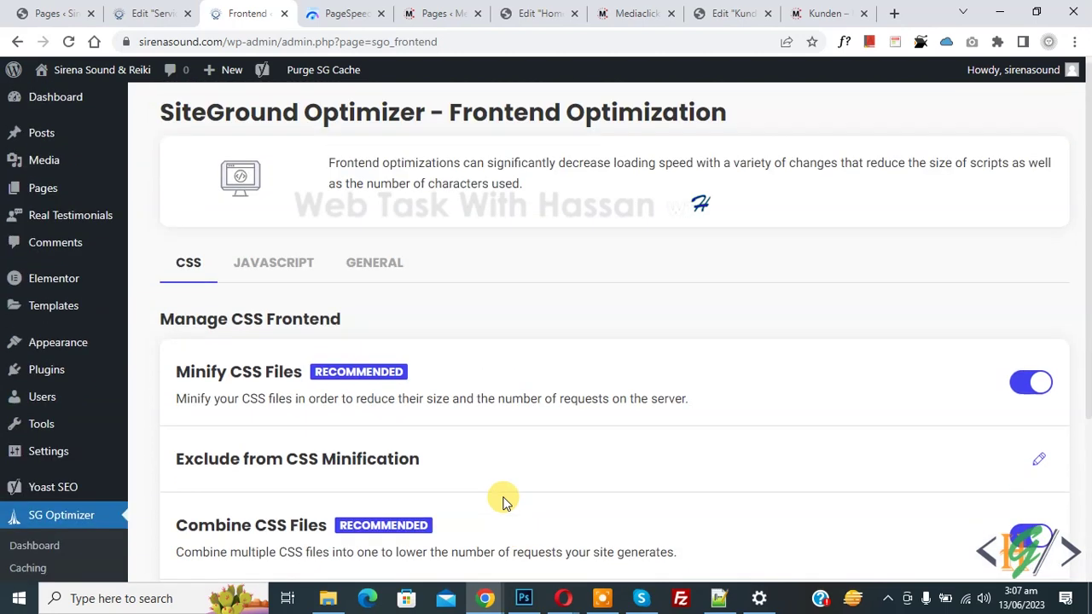
scroll(478, 486, "up", 1)
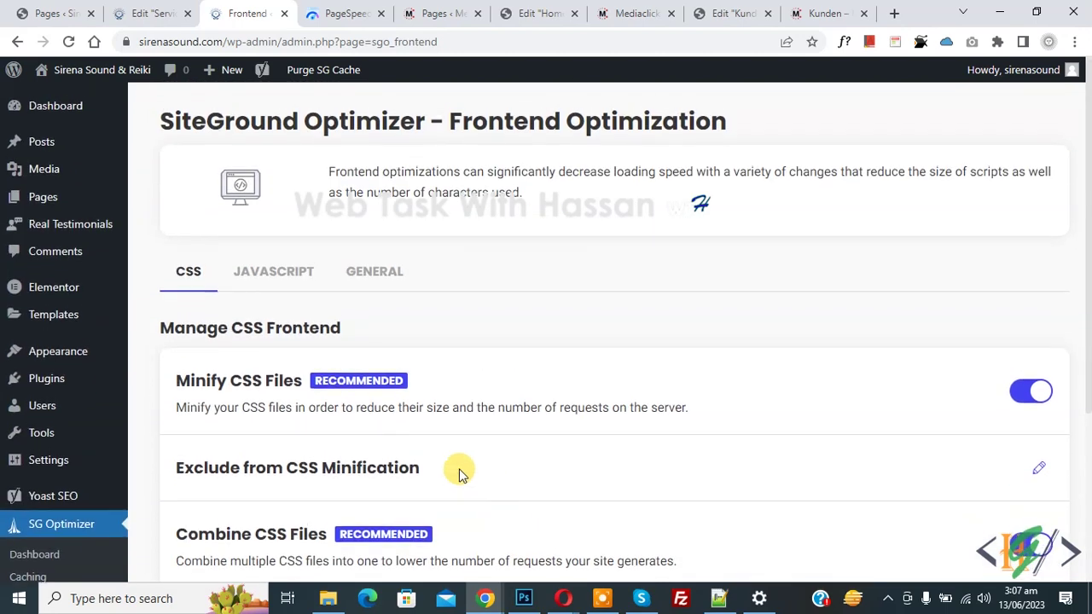
Turn on JavaScript minification, leaving its exclusion list empty
left_click(275, 287)
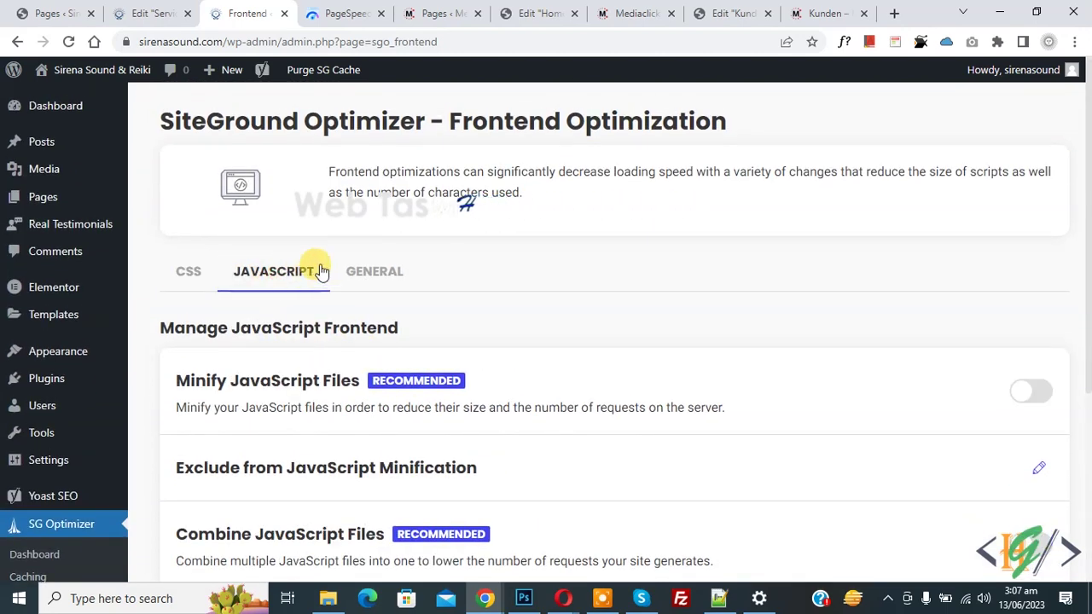
scroll(443, 231, "down", 1)
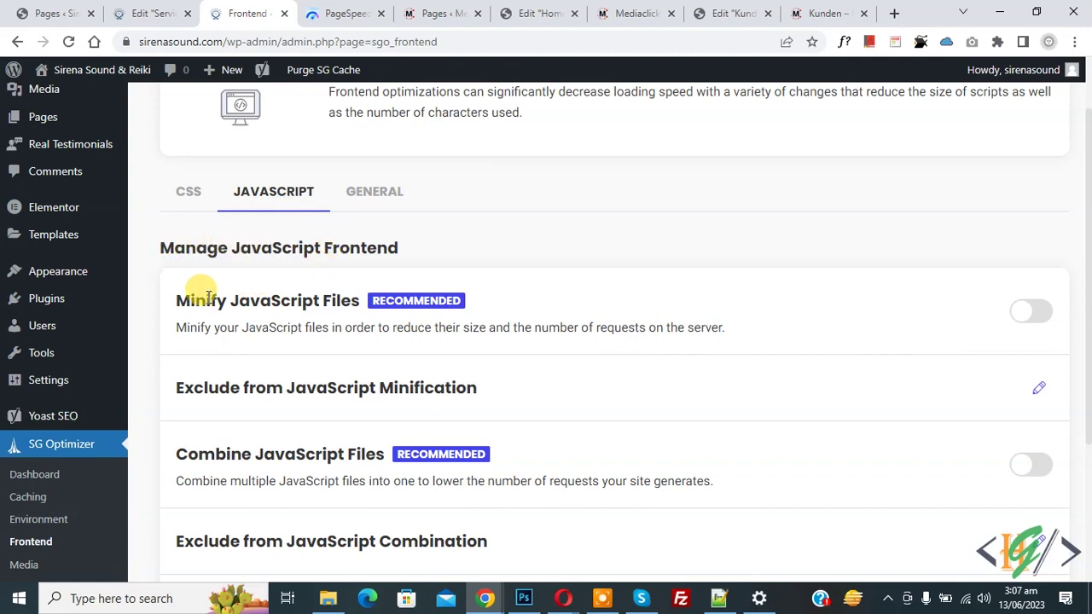
left_click(1032, 314)
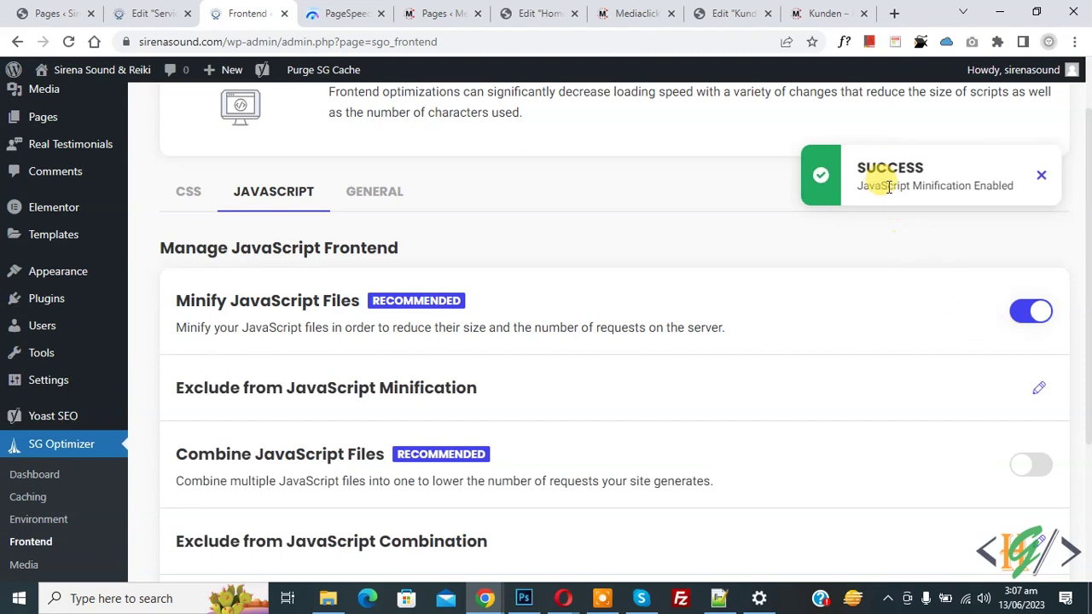
scroll(417, 303, "down", 1)
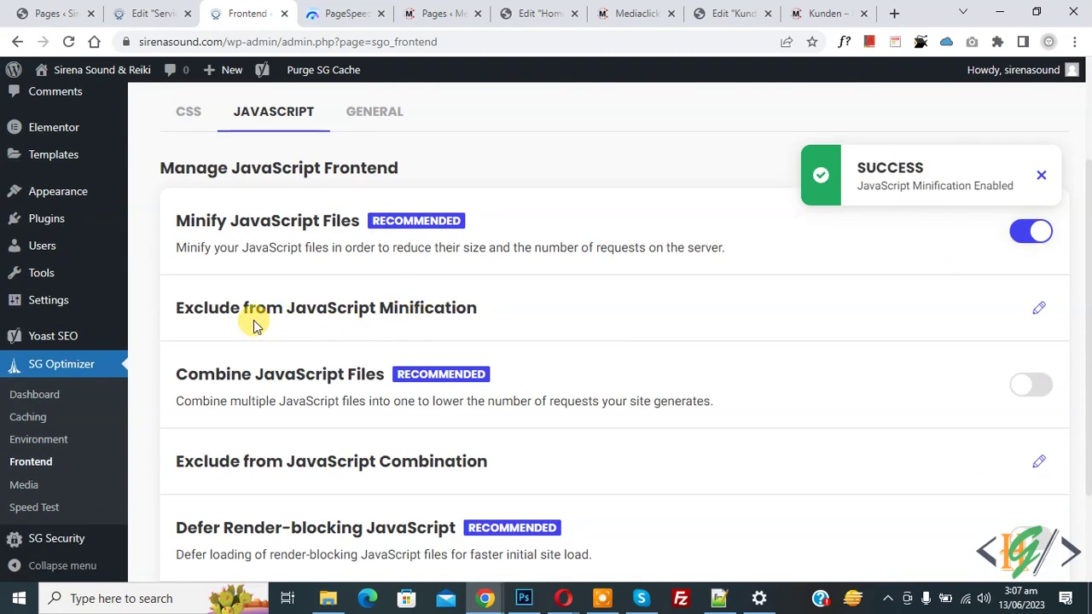
left_click(1039, 310)
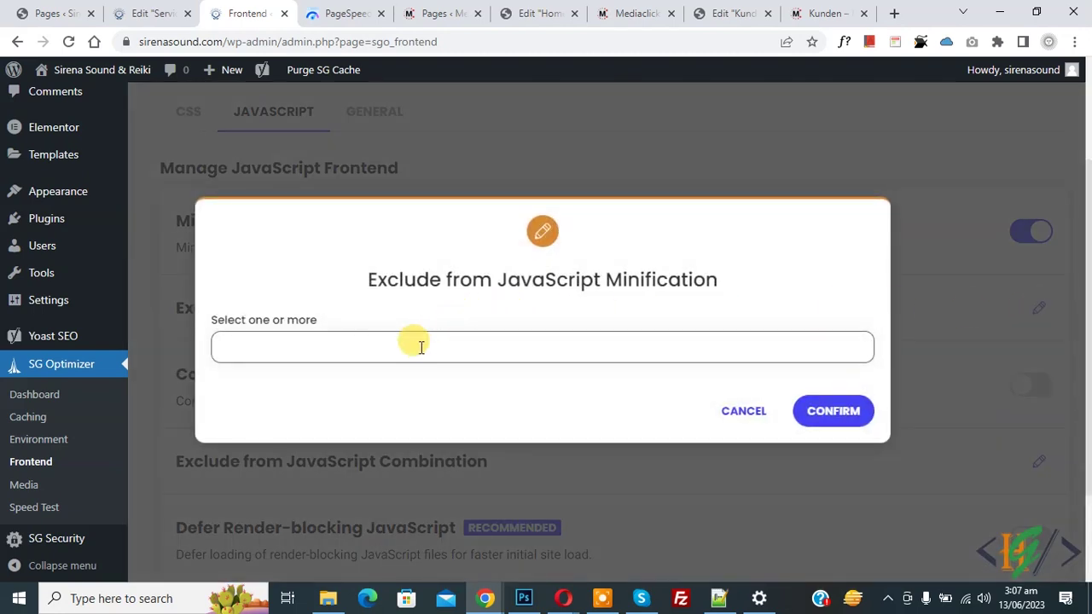
left_click(420, 346)
left_click(358, 392)
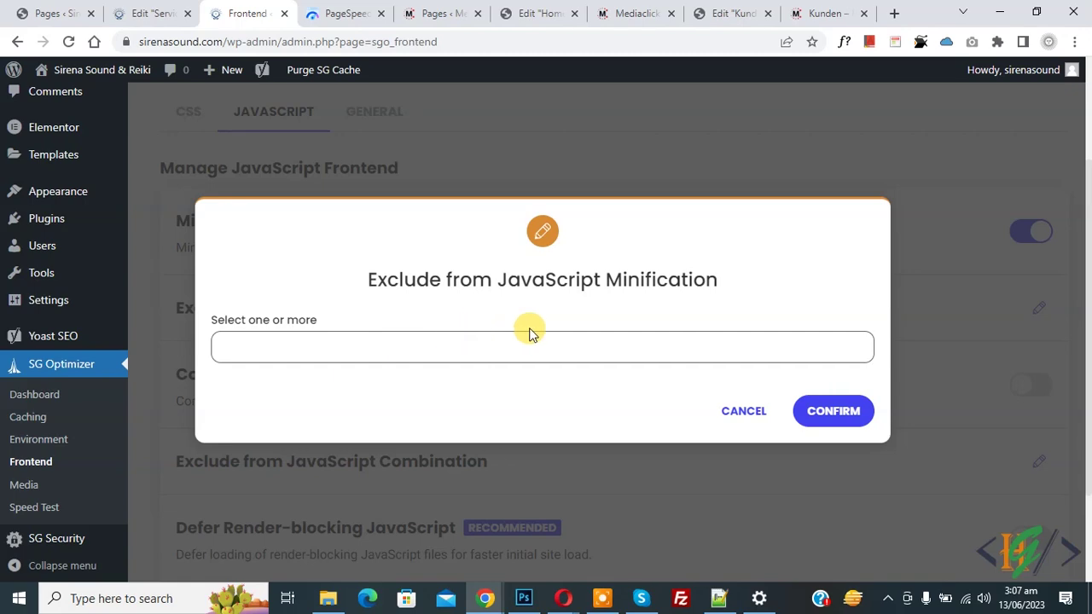
left_click(735, 413)
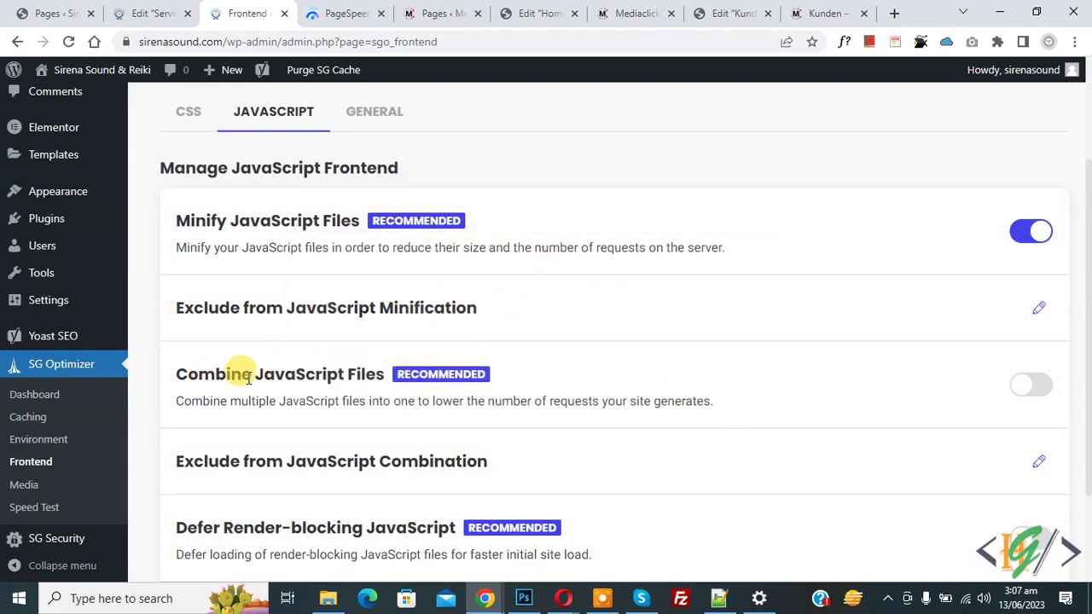
Enable Combine JavaScript Files and Defer Render-blocking JavaScript, keeping jquery.min.js and jquery-migrate.min.js undeferred
left_click(1033, 384)
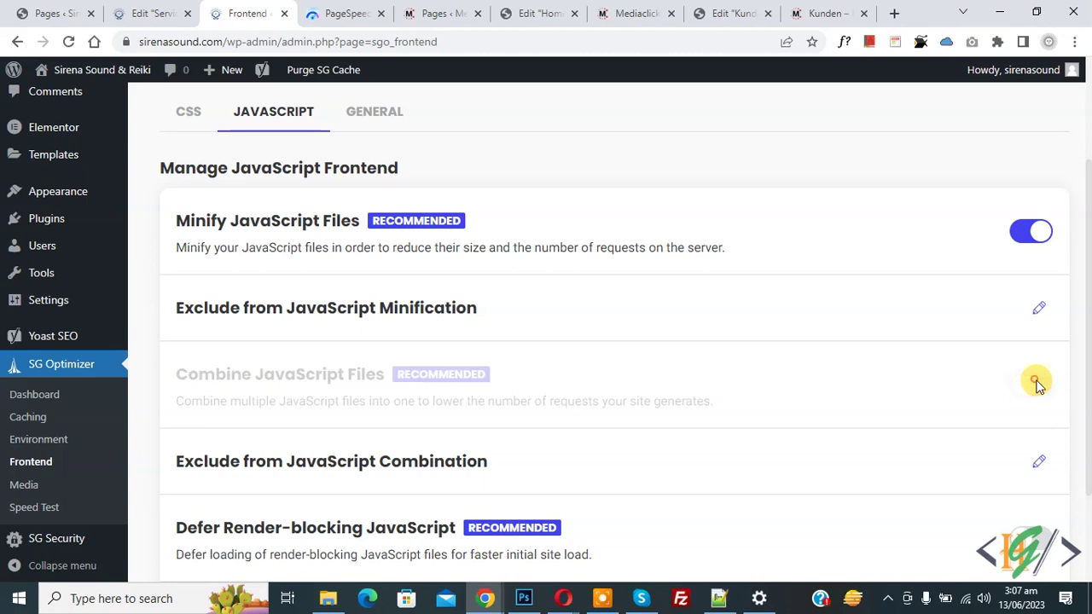
scroll(588, 323, "down", 1)
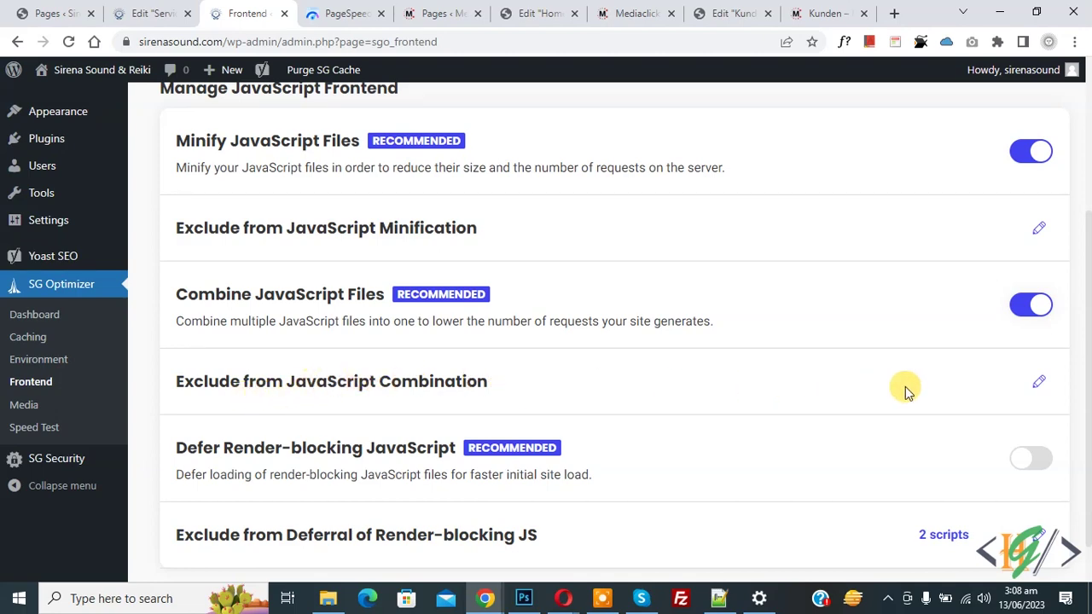
left_click(1031, 384)
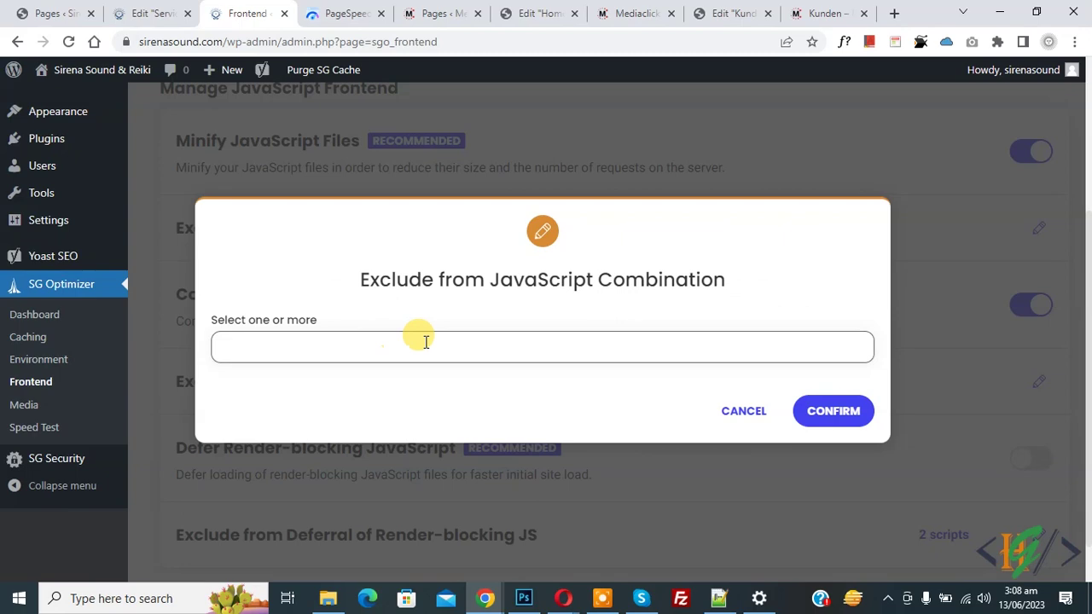
left_click(739, 408)
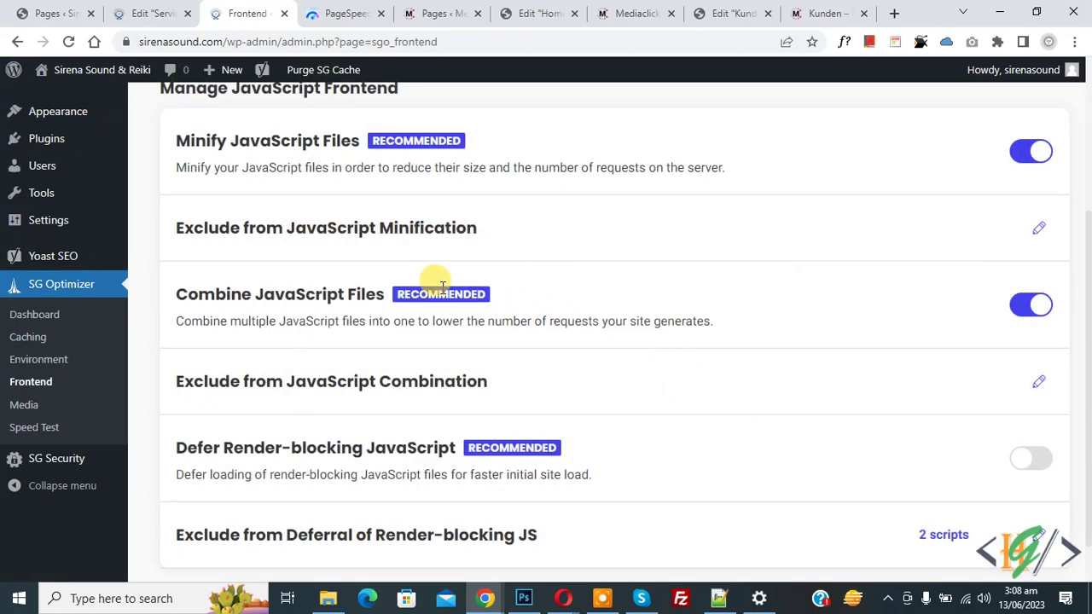
scroll(435, 284, "down", 1)
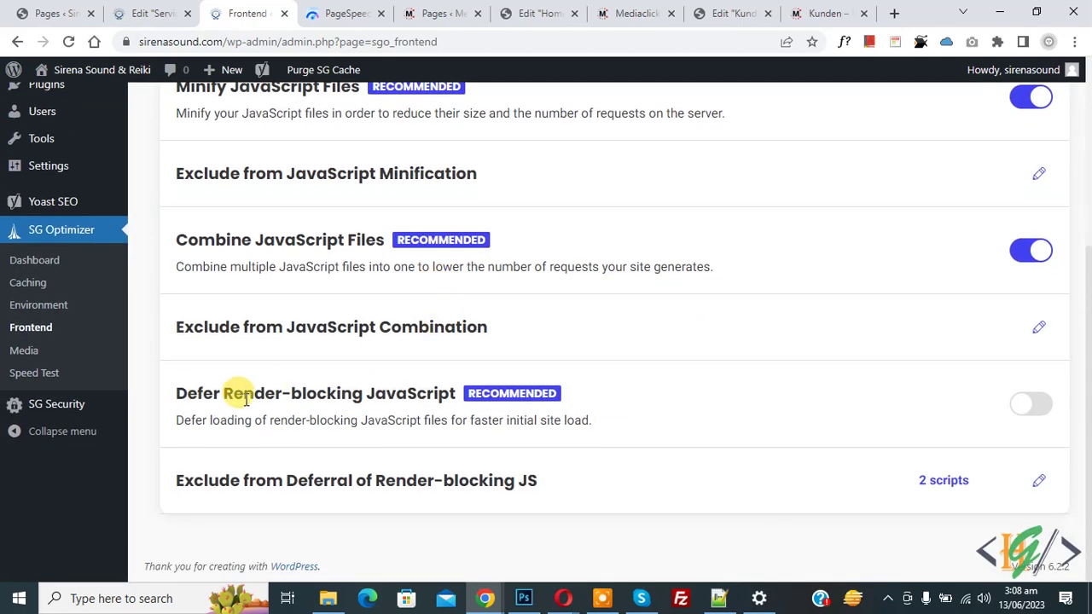
left_click(1026, 409)
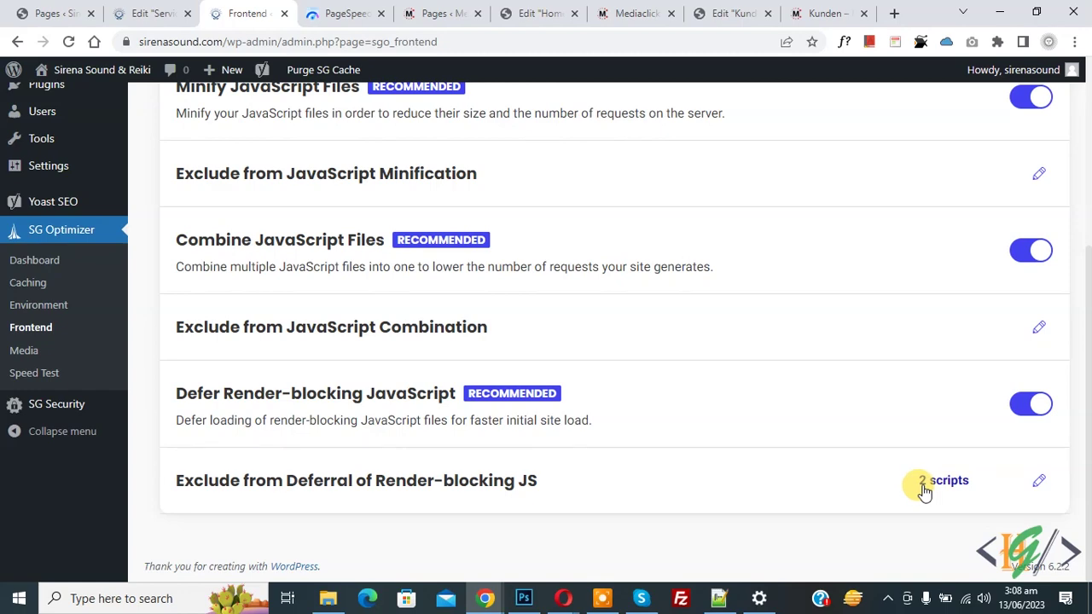
left_click(1039, 483)
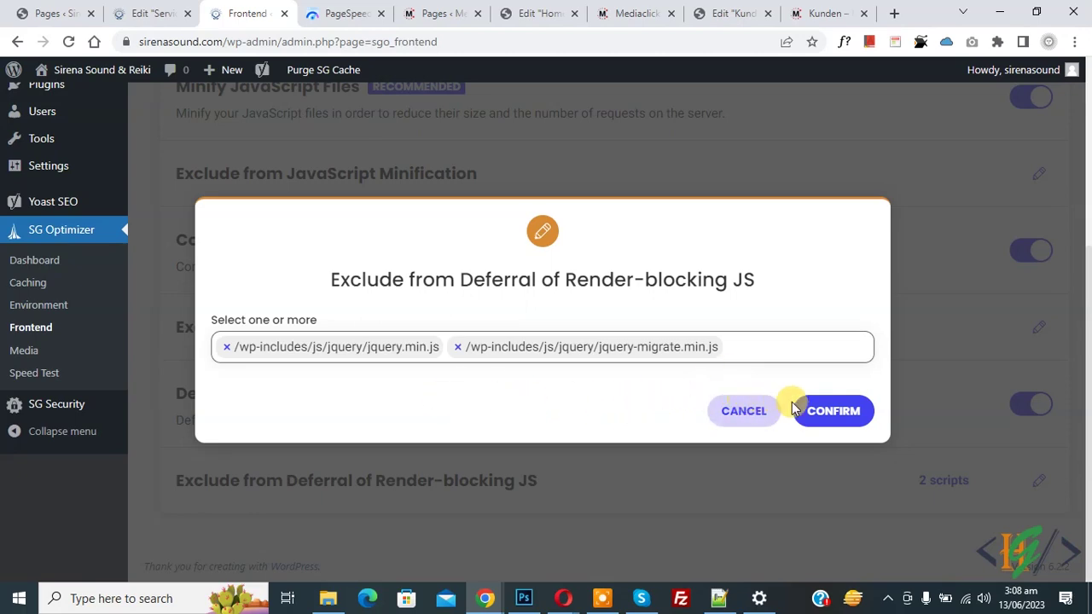
left_click(754, 413)
scroll(576, 444, "up", 4)
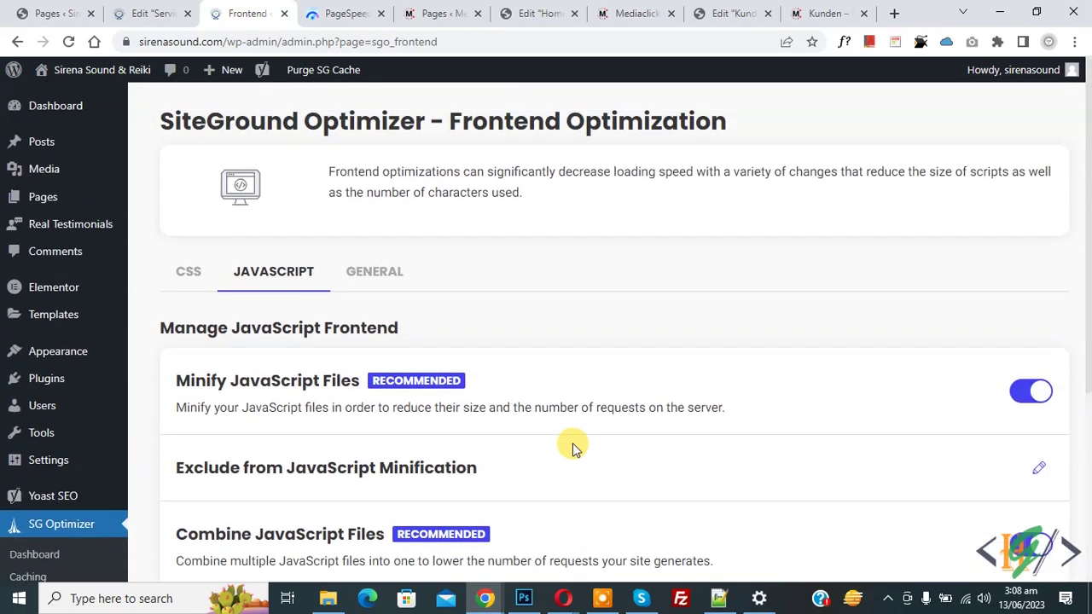
In the General frontend settings, turn on Minify HTML and Web Fonts Optimization
left_click(385, 288)
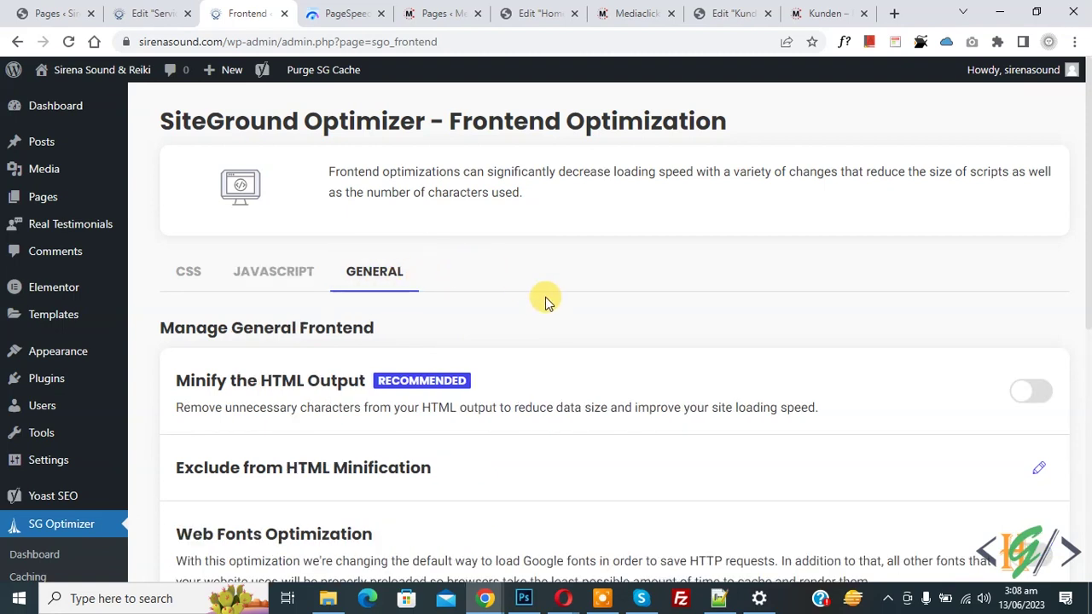
scroll(544, 297, "down", 1)
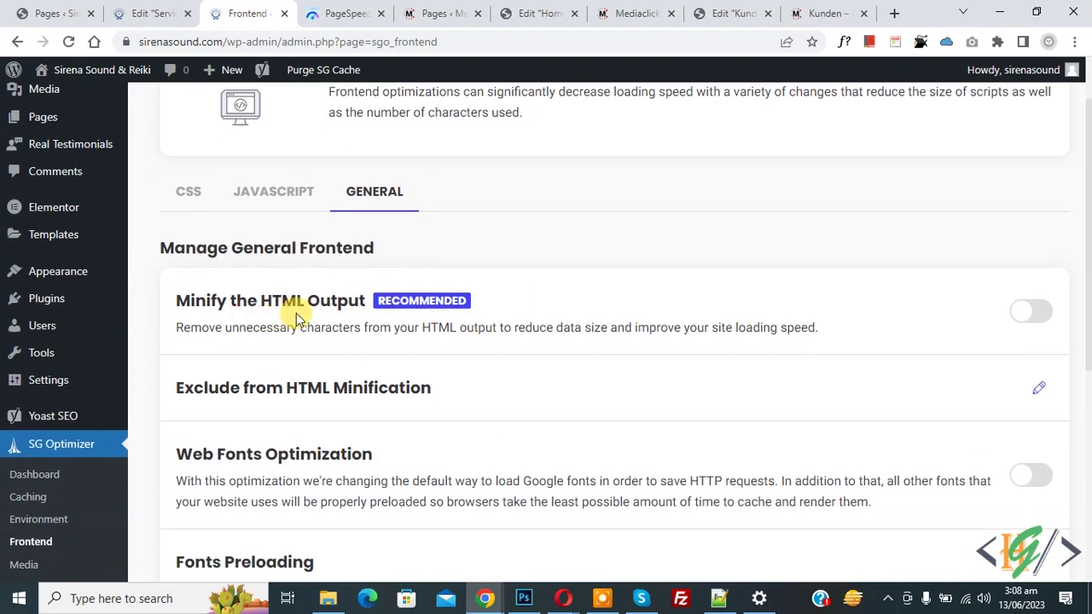
left_click(1038, 315)
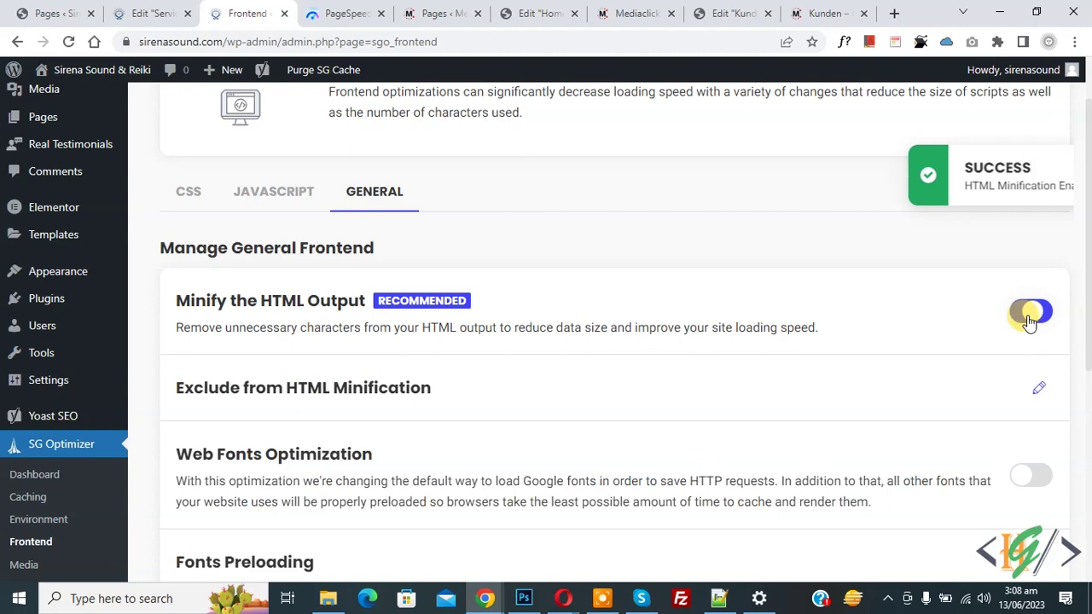
scroll(429, 415, "down", 1)
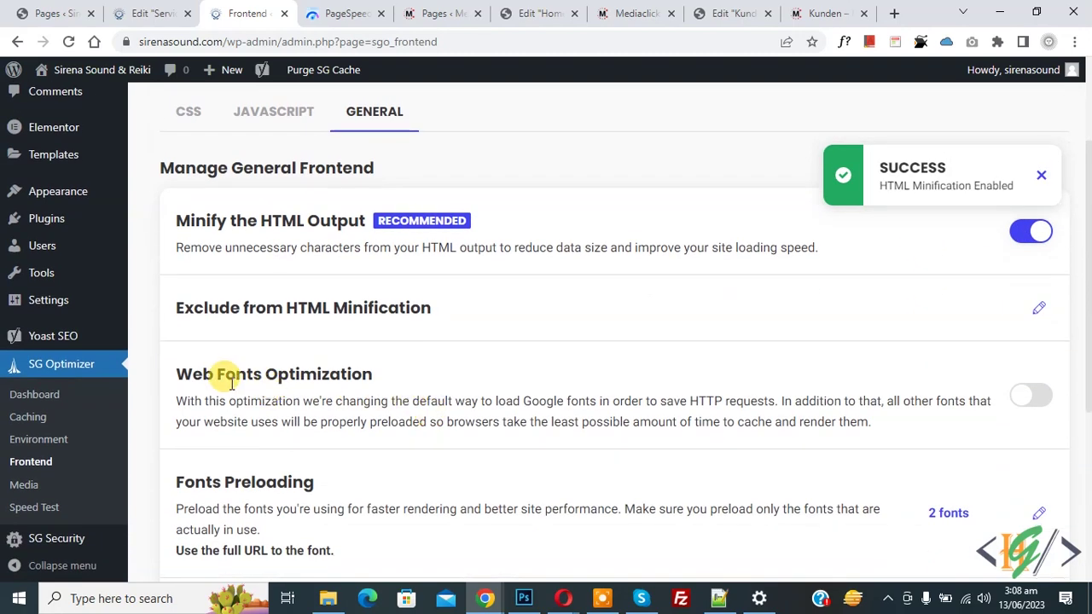
left_click(1026, 398)
Review the font preload list and close it without adding fonts
scroll(458, 354, "down", 1)
scroll(458, 354, "down", 1)
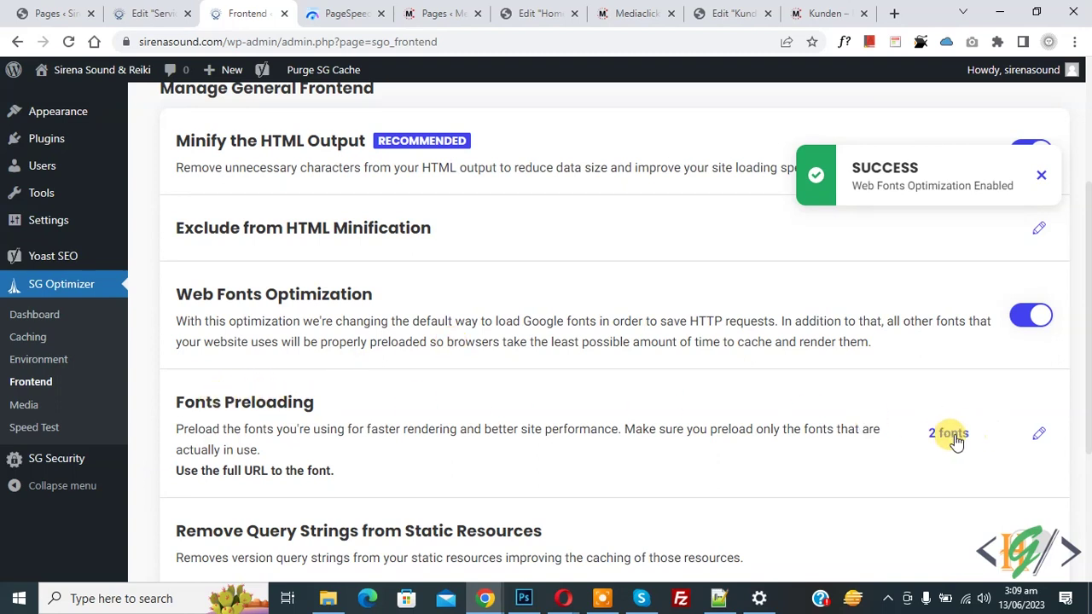
left_click(1037, 435)
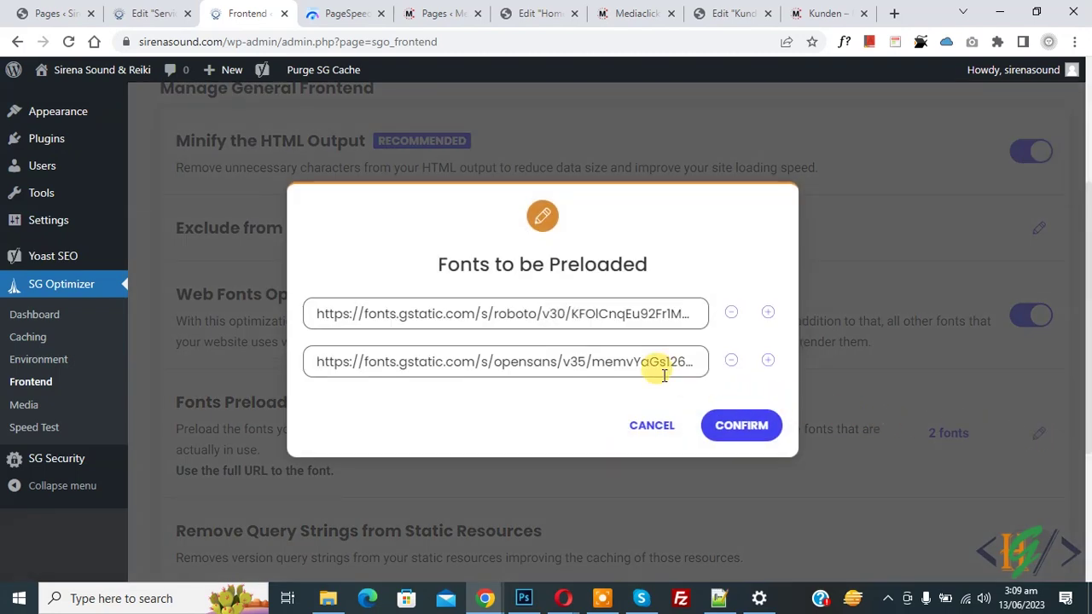
left_click_drag(660, 367, 695, 365)
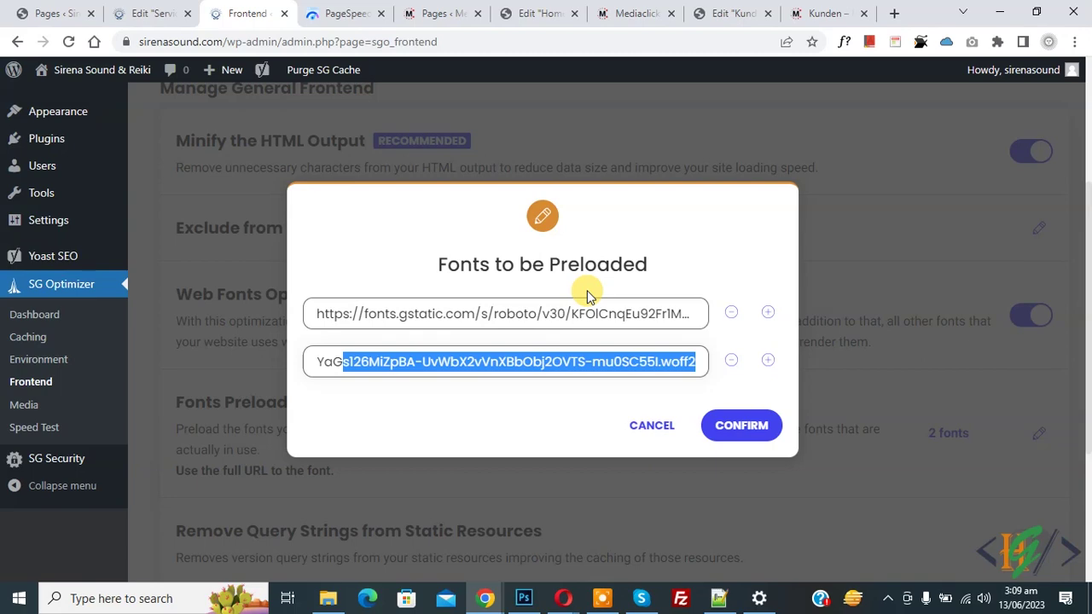
left_click(767, 365)
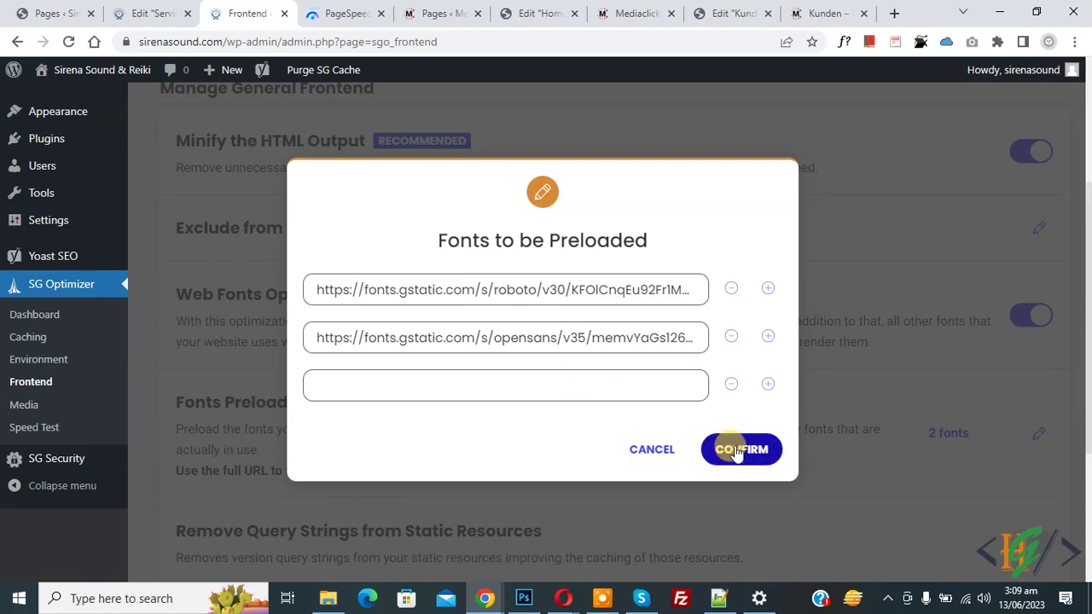
left_click(651, 449)
Turn on Disable Emojis and Remove Query Strings
scroll(679, 422, "down", 1)
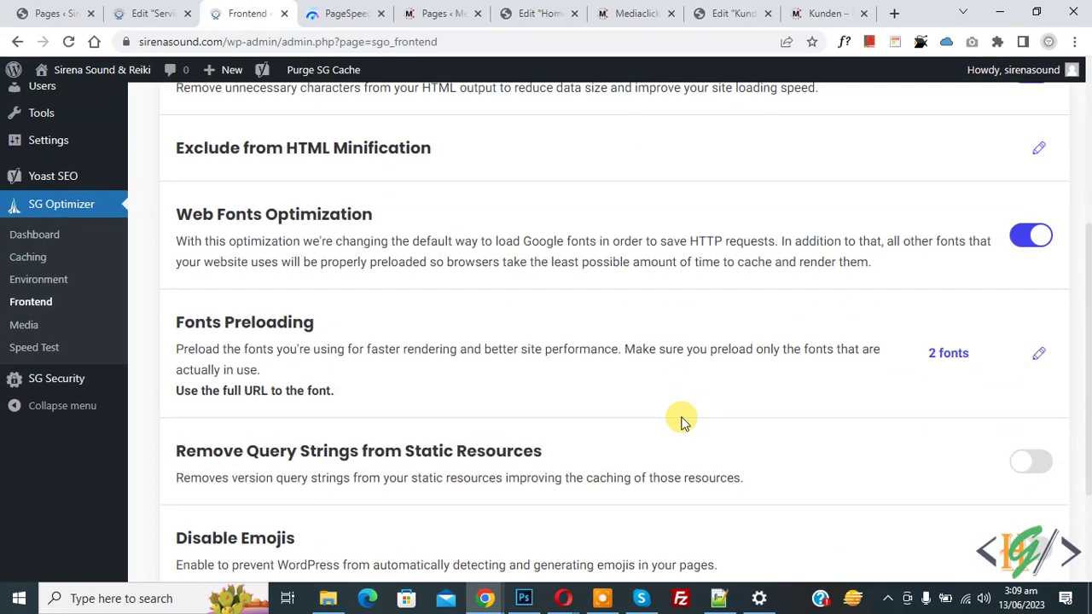
scroll(680, 423, "down", 2)
left_click(1029, 390)
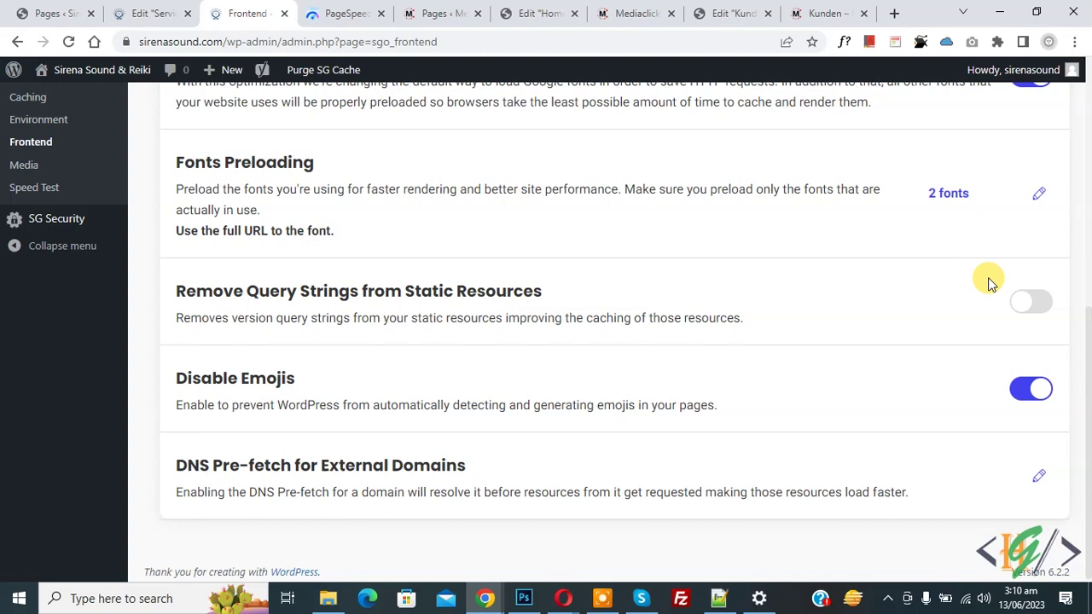
left_click(1030, 300)
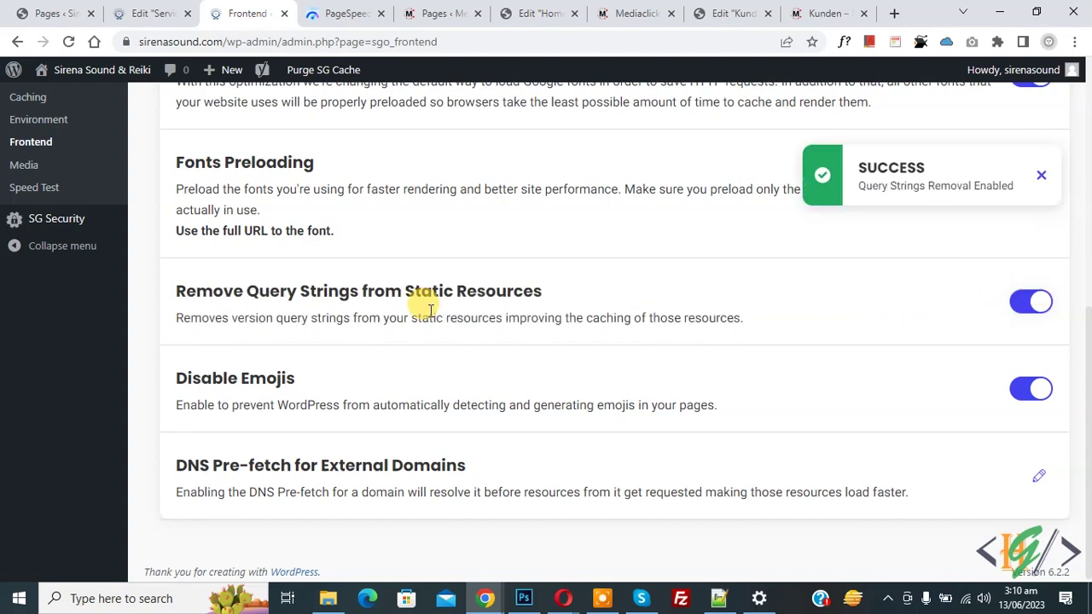
left_click(24, 165)
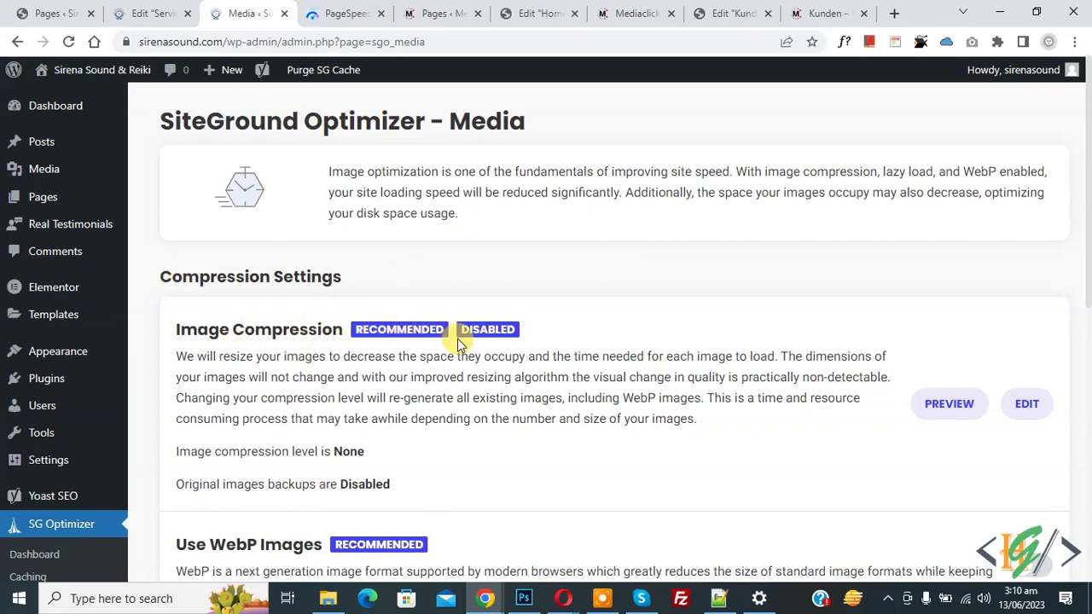
Set image compression to Medium (60%), include existing images, and confirm
left_click(1027, 403)
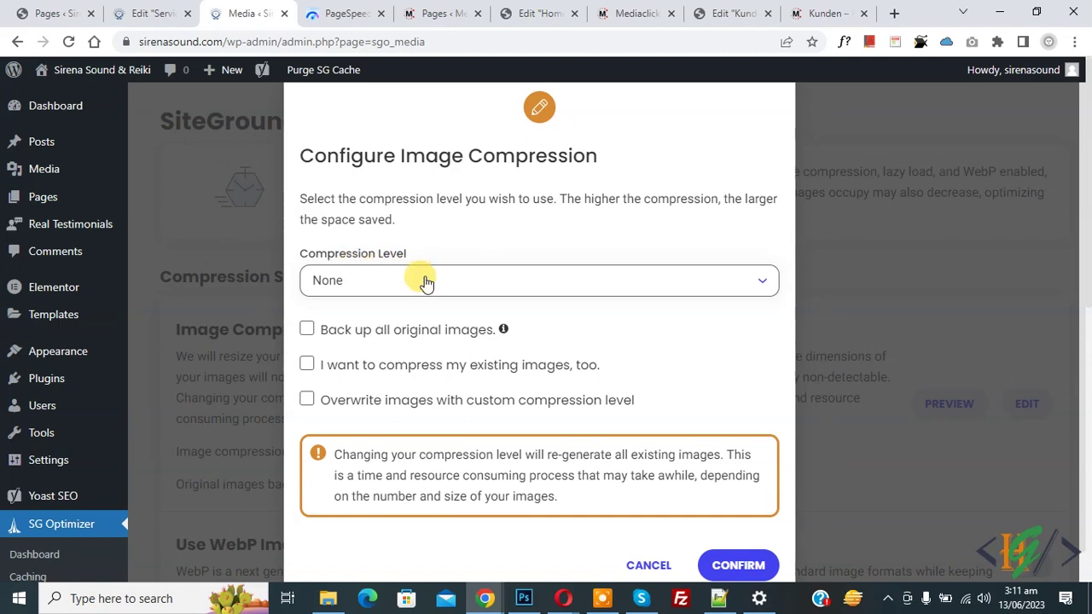
left_click(433, 281)
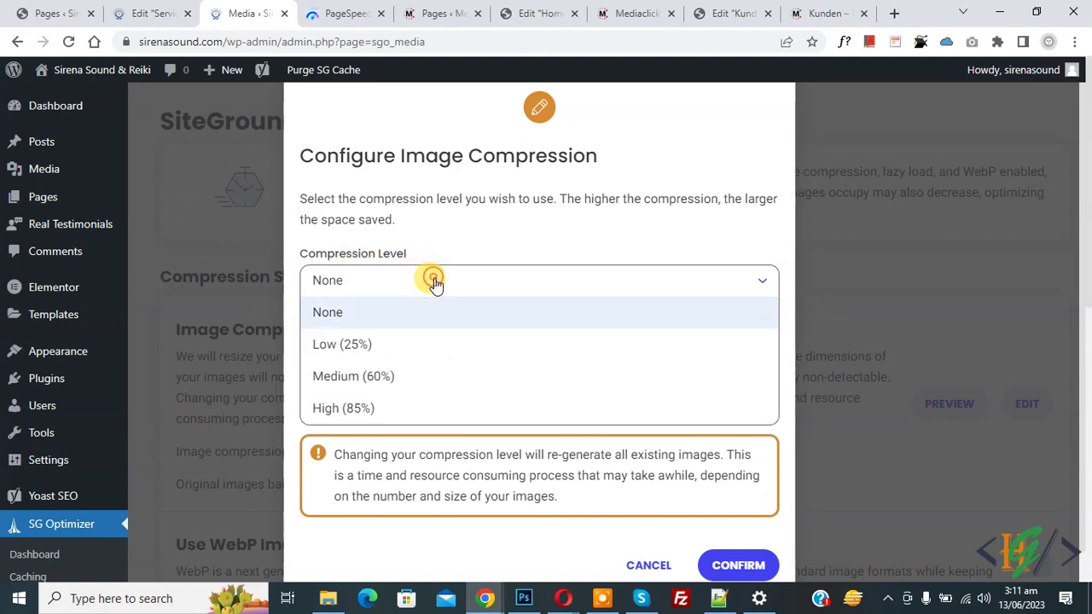
left_click(379, 380)
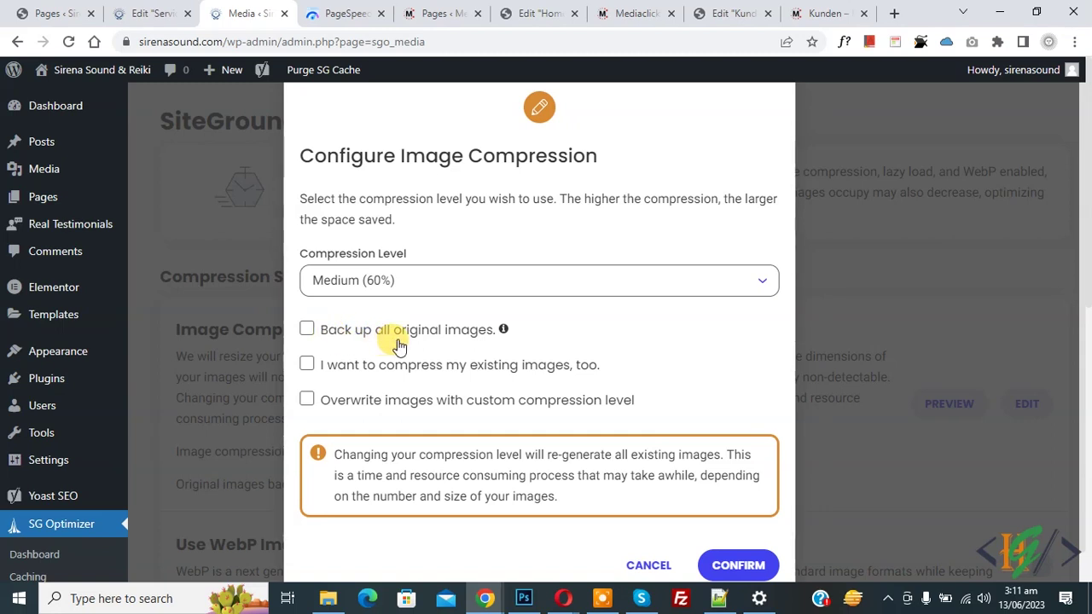
left_click(307, 366)
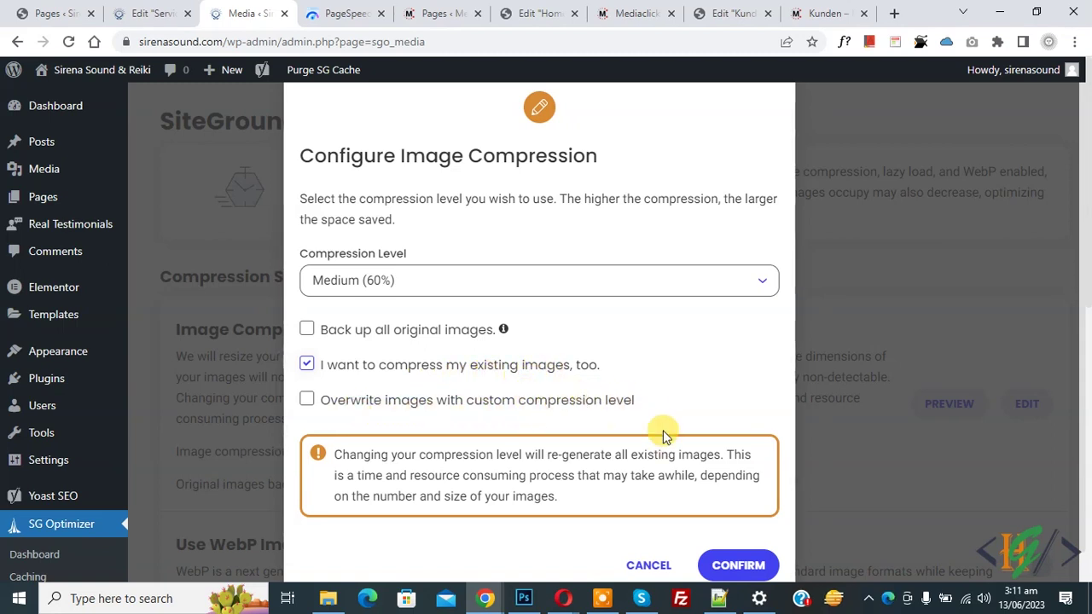
left_click(731, 565)
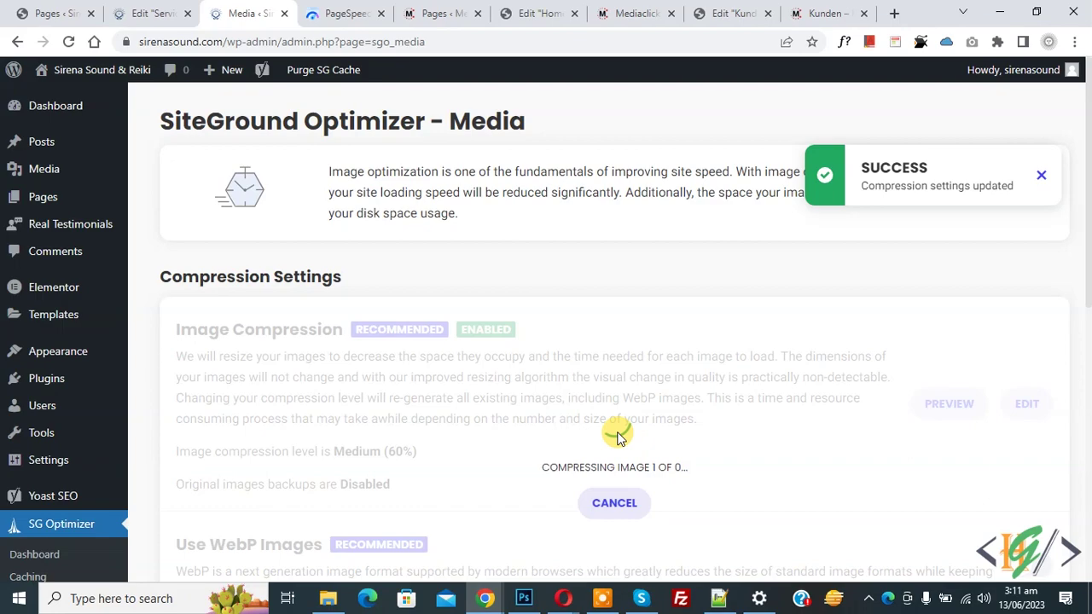
Enable Use WebP Images and confirm converting the images
scroll(622, 427, "down", 3)
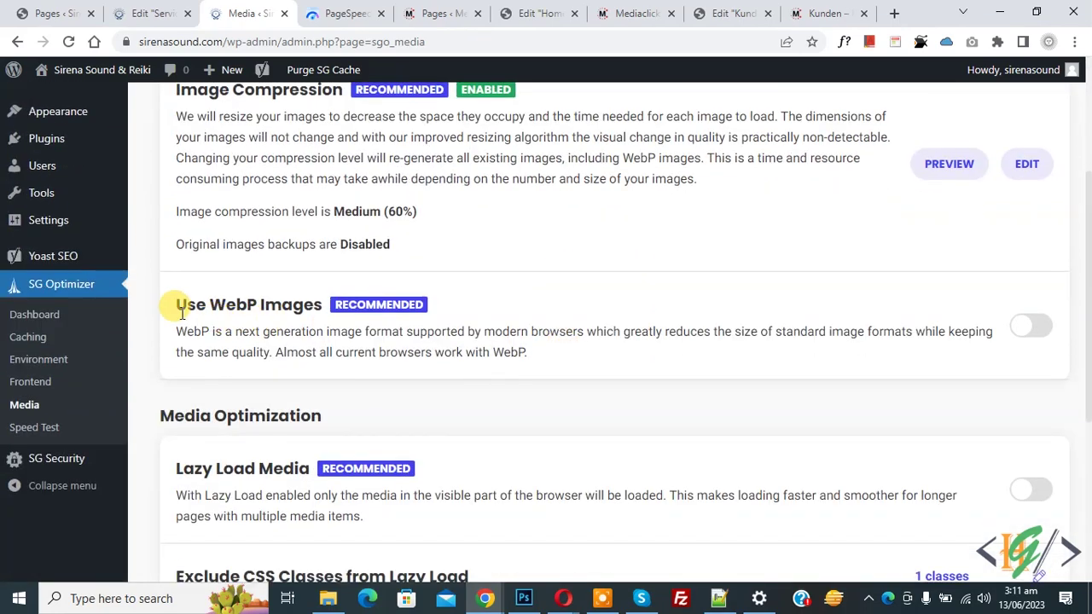
left_click(1027, 329)
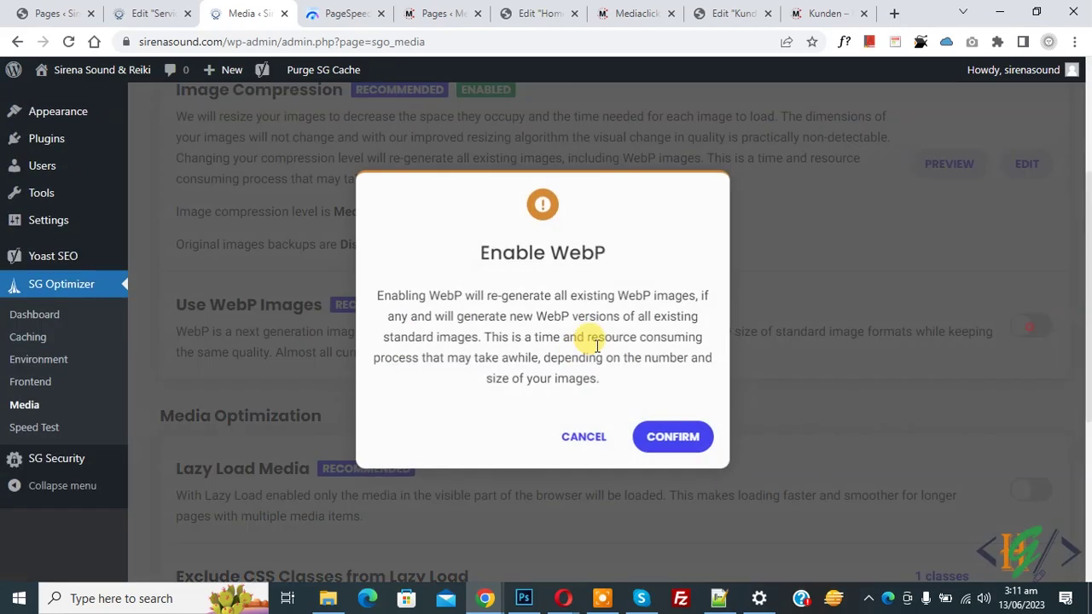
left_click(663, 443)
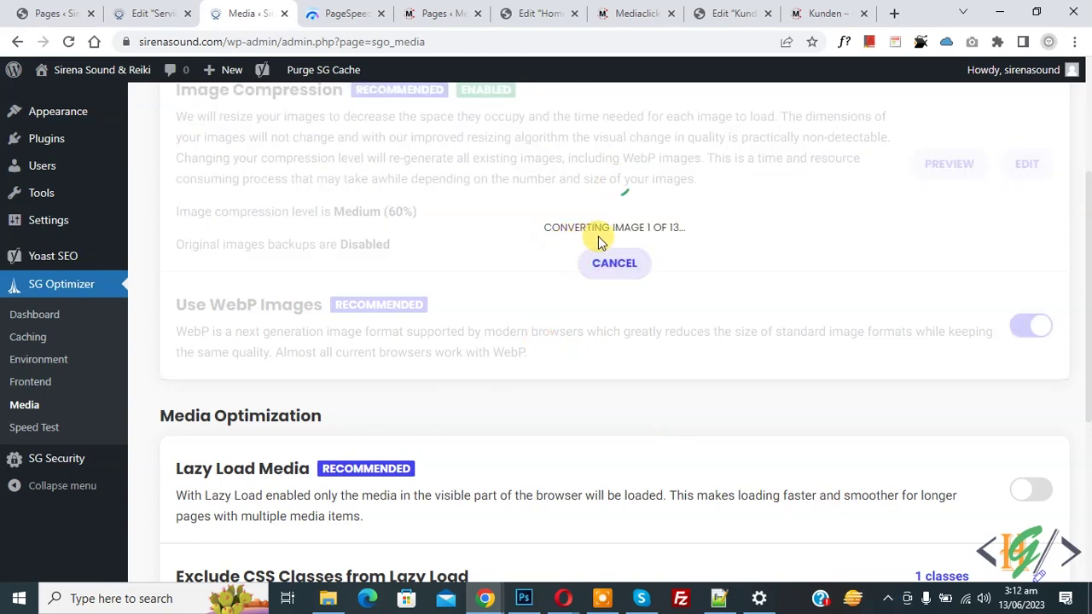
Turn on Lazy Load Media with the six media type exclusions unchanged, then purge the SG cache
scroll(517, 293, "down", 2)
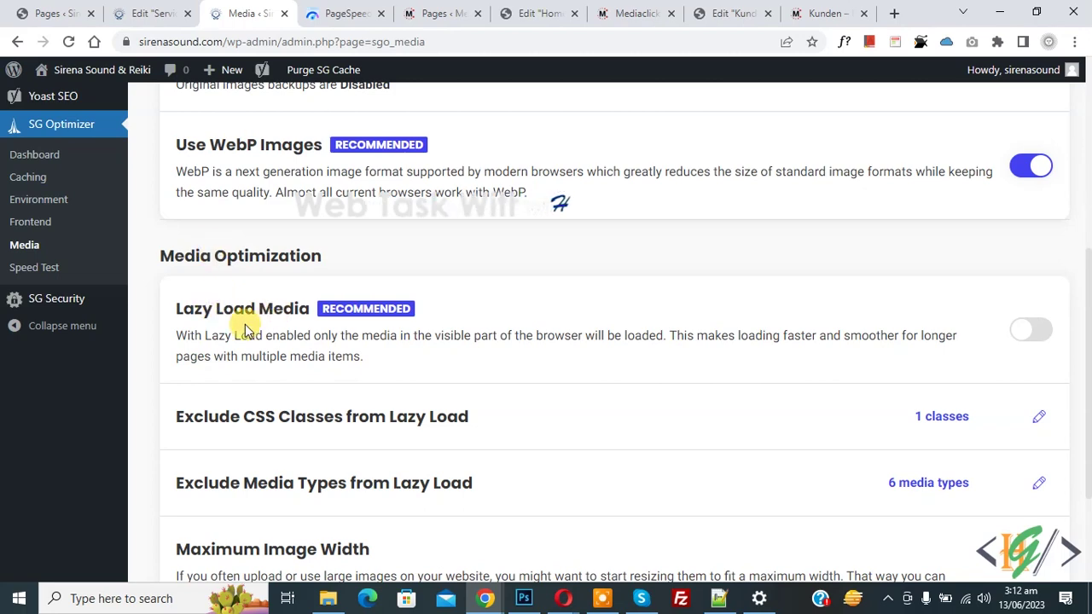
left_click(1032, 332)
scroll(452, 329, "down", 1)
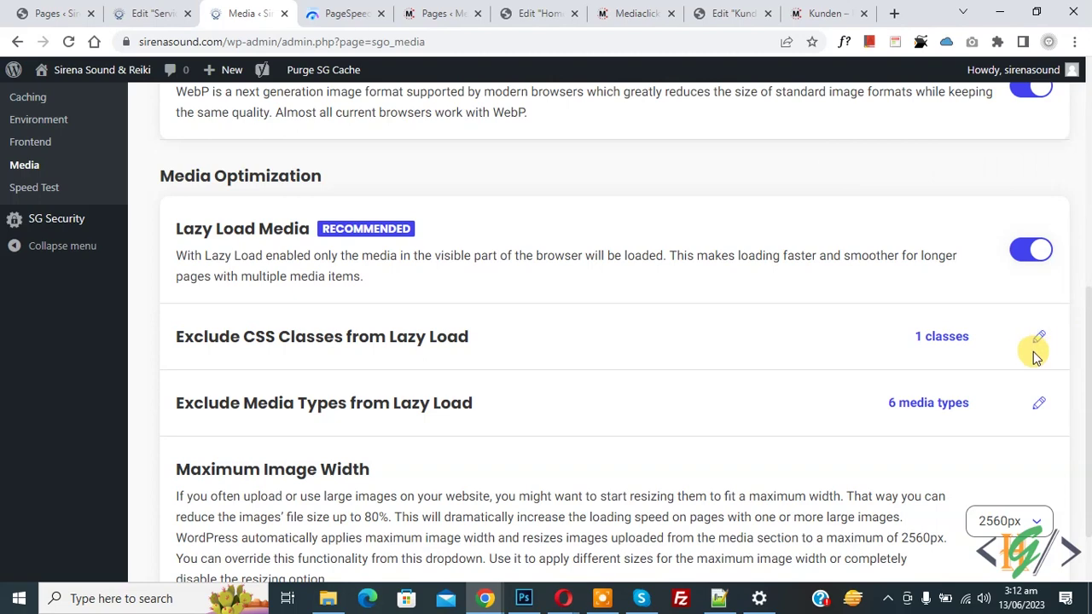
left_click(1037, 406)
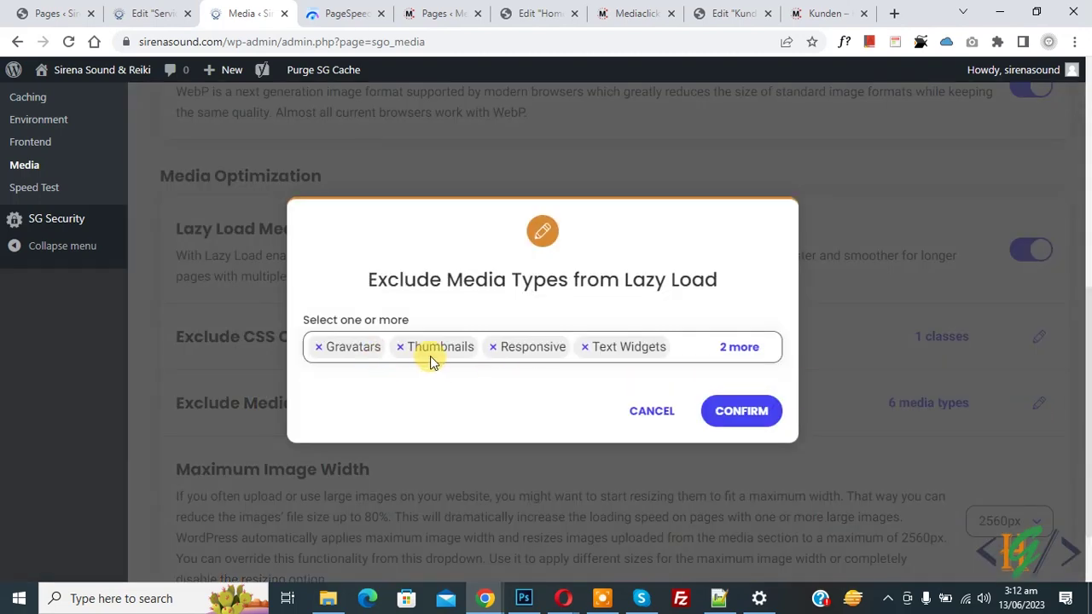
left_click(740, 349)
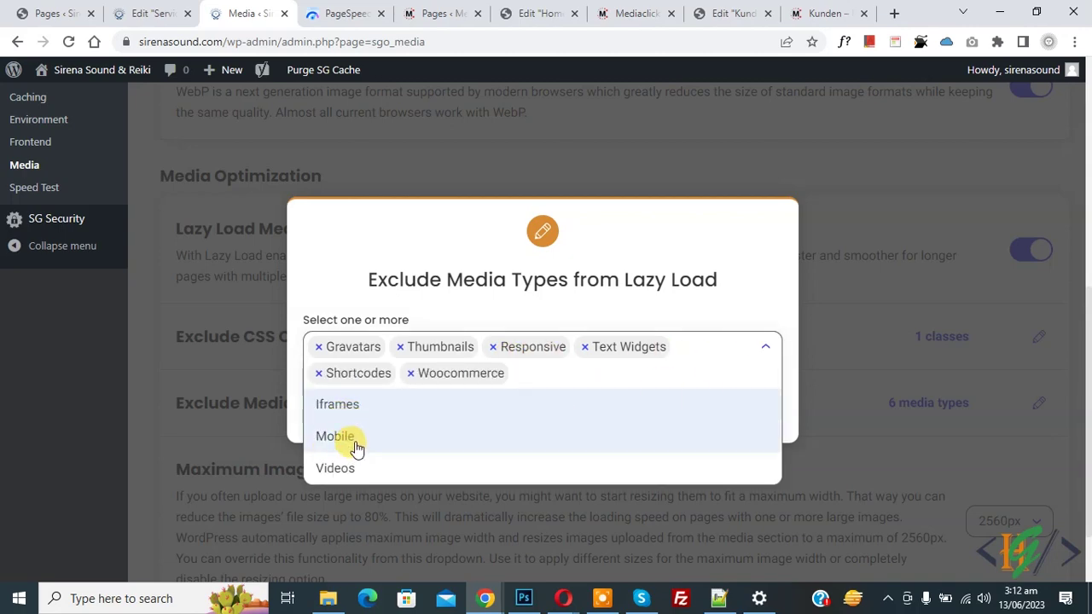
left_click(378, 269)
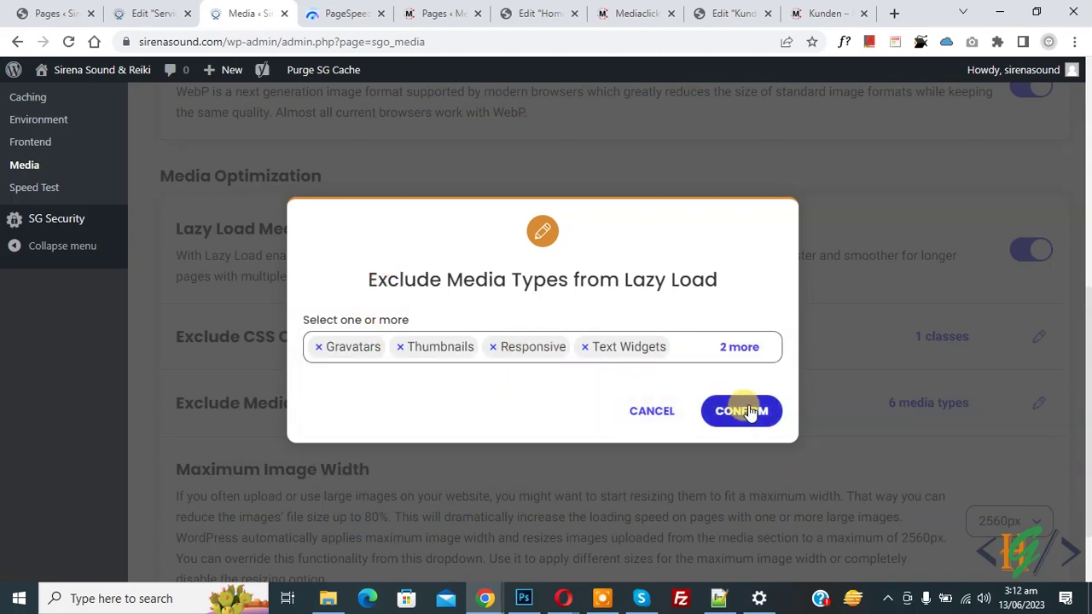
left_click(647, 410)
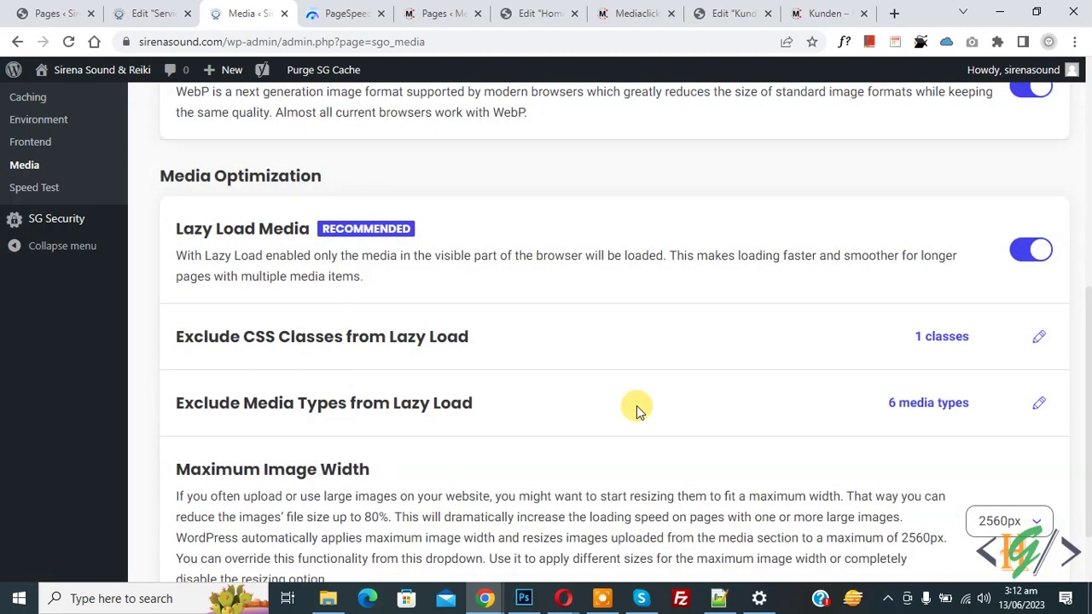
left_click(304, 75)
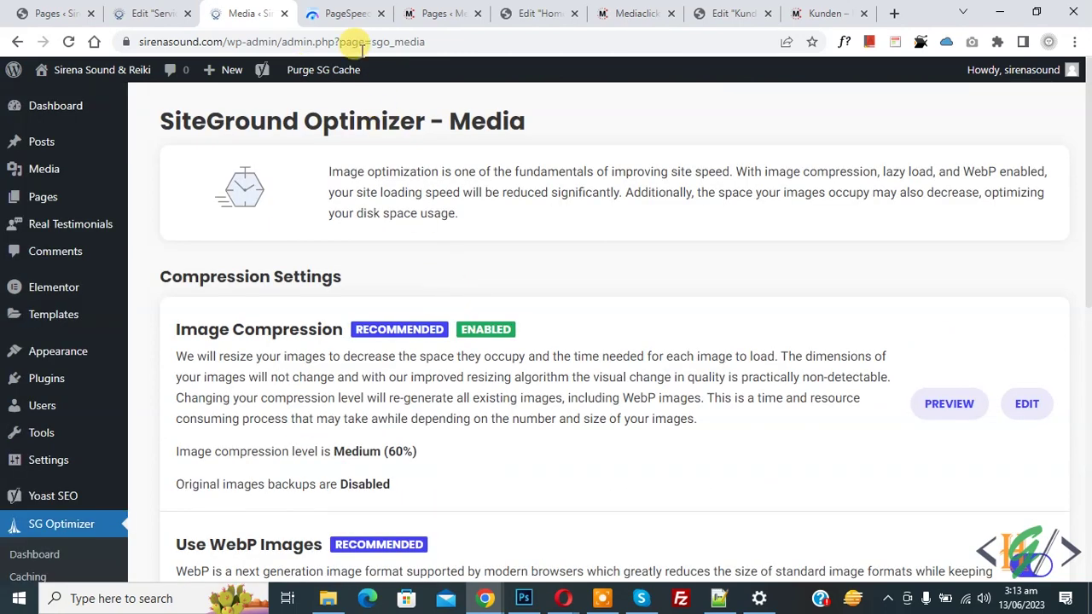
left_click(346, 13)
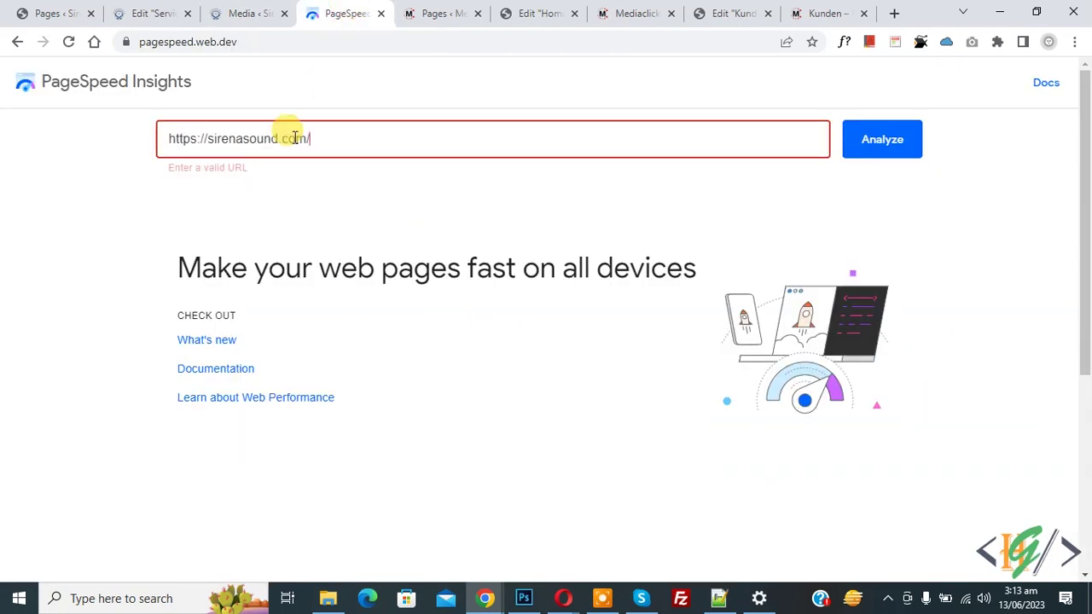
left_click(864, 145)
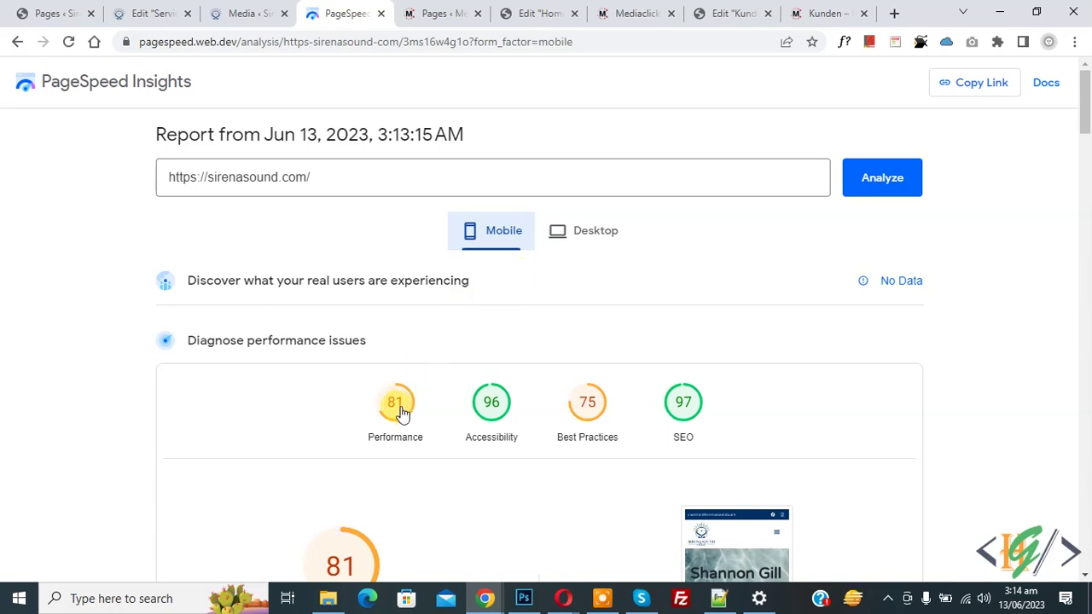
left_click(587, 237)
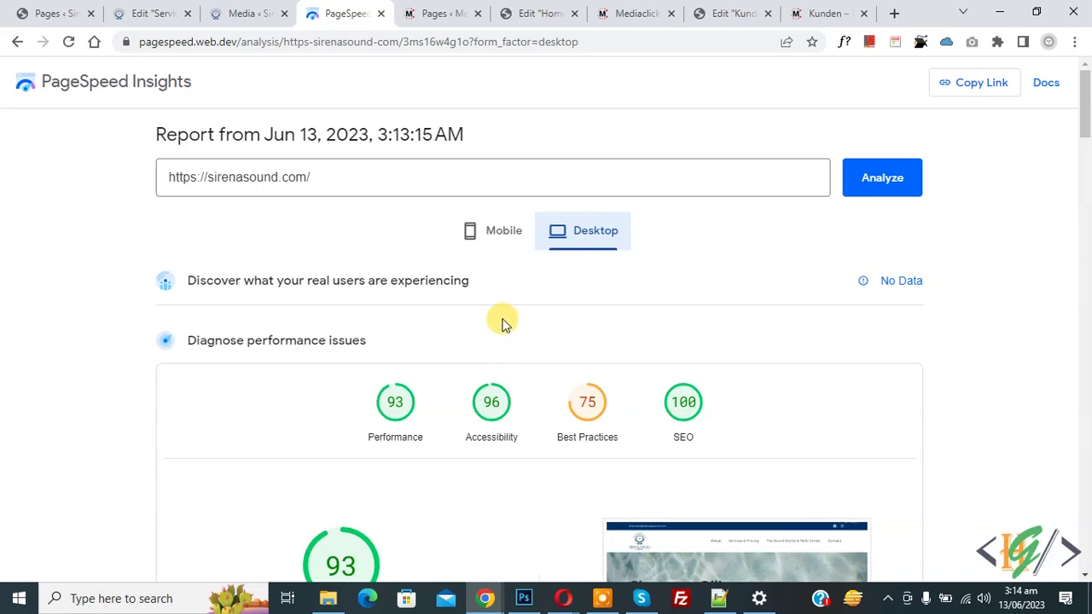
left_click(501, 238)
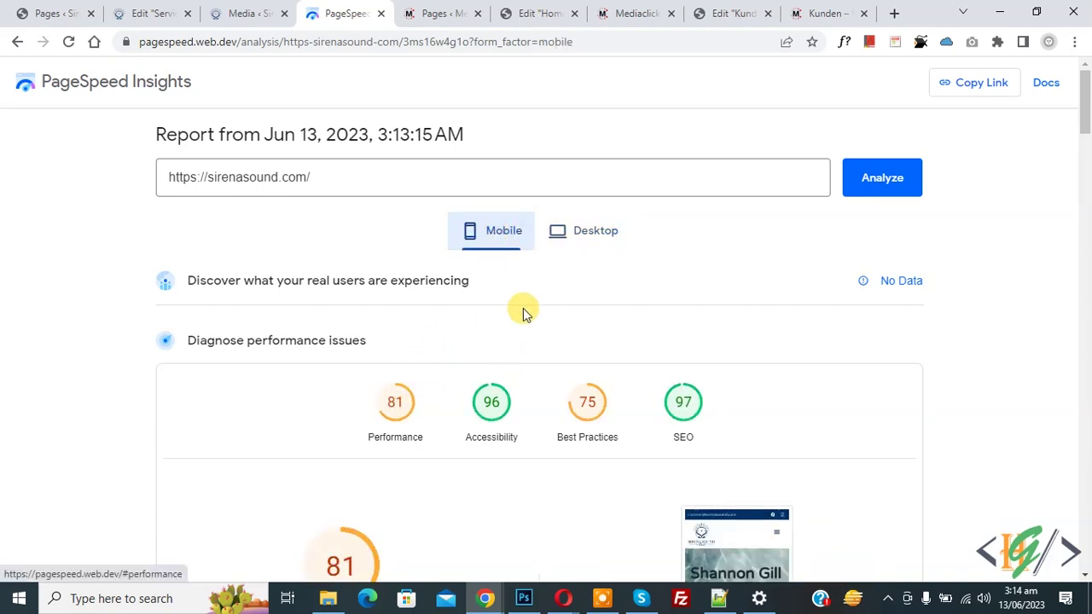
left_click(579, 238)
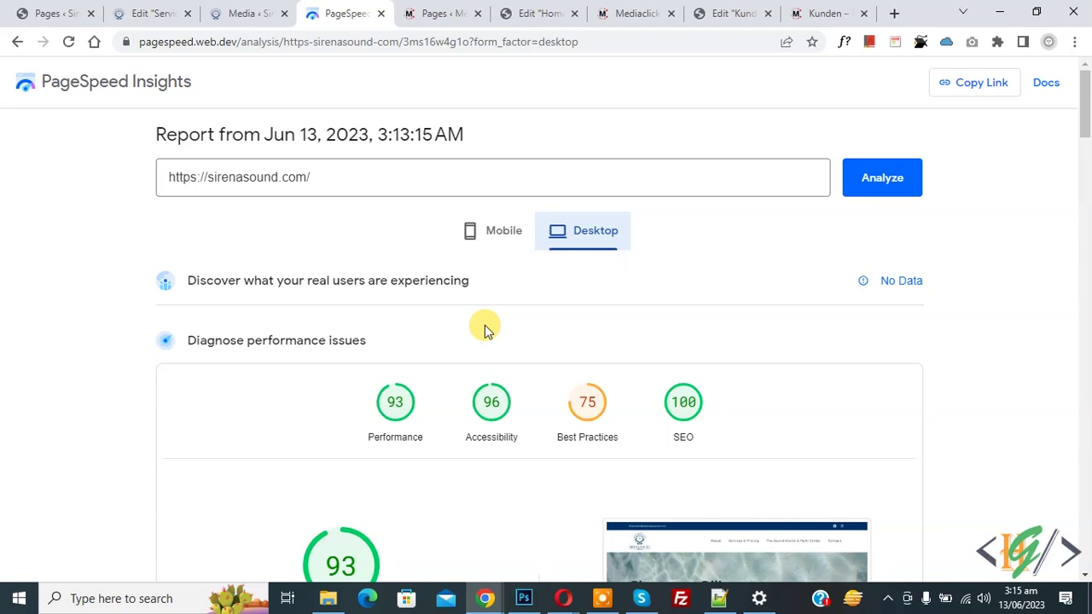
left_click(500, 238)
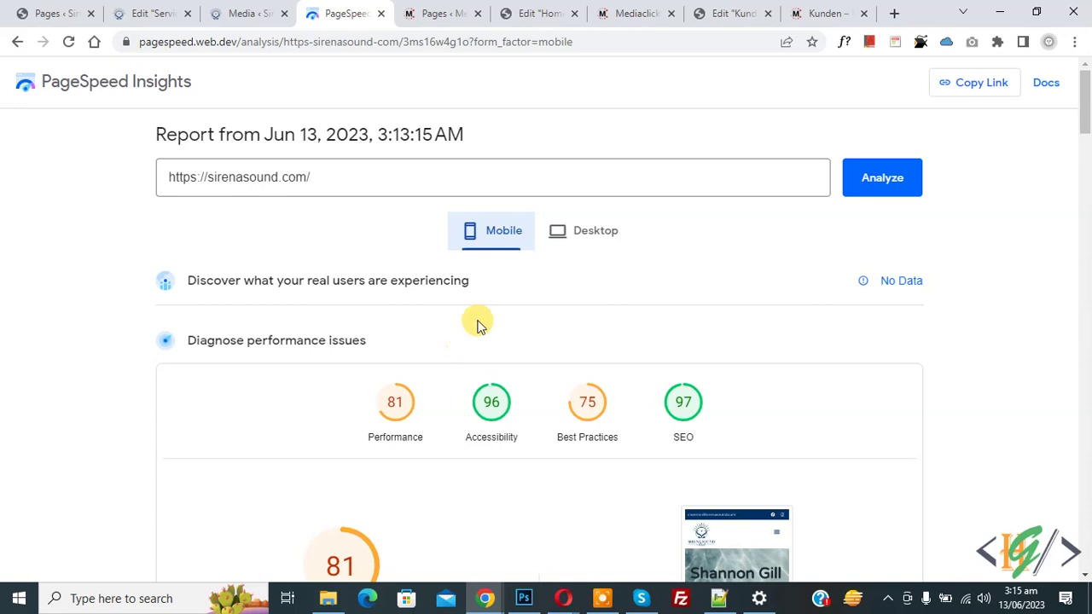
left_click(592, 243)
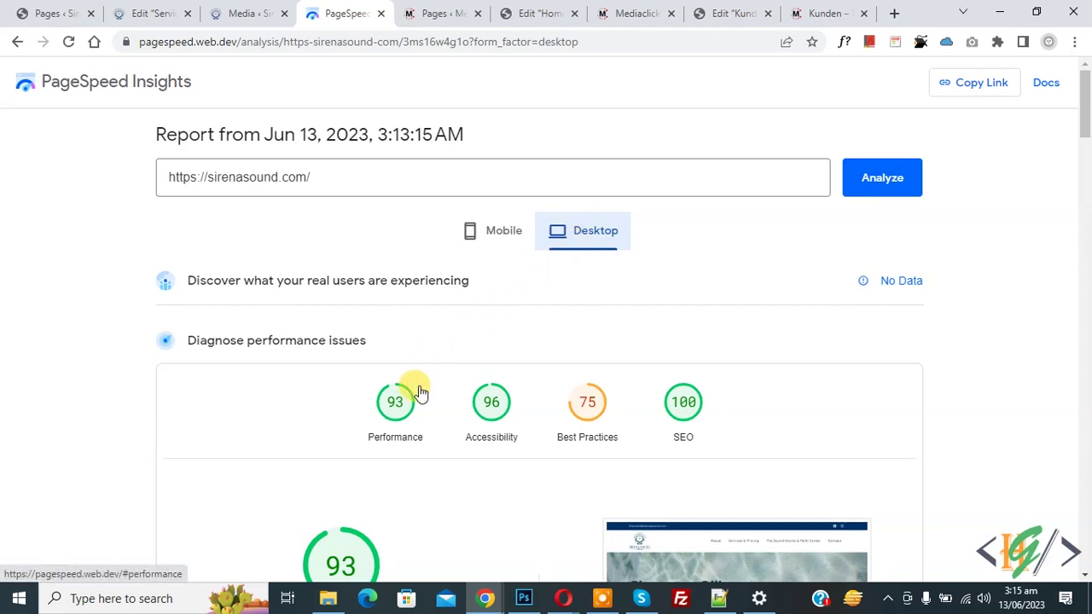
scroll(499, 315, "down", 6)
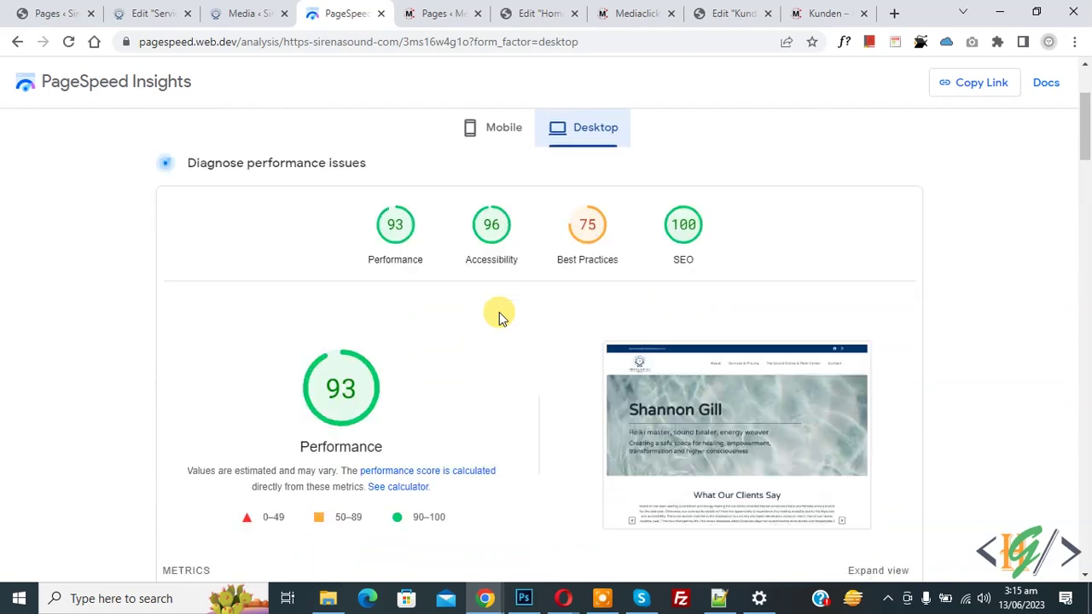
scroll(499, 316, "down", 5)
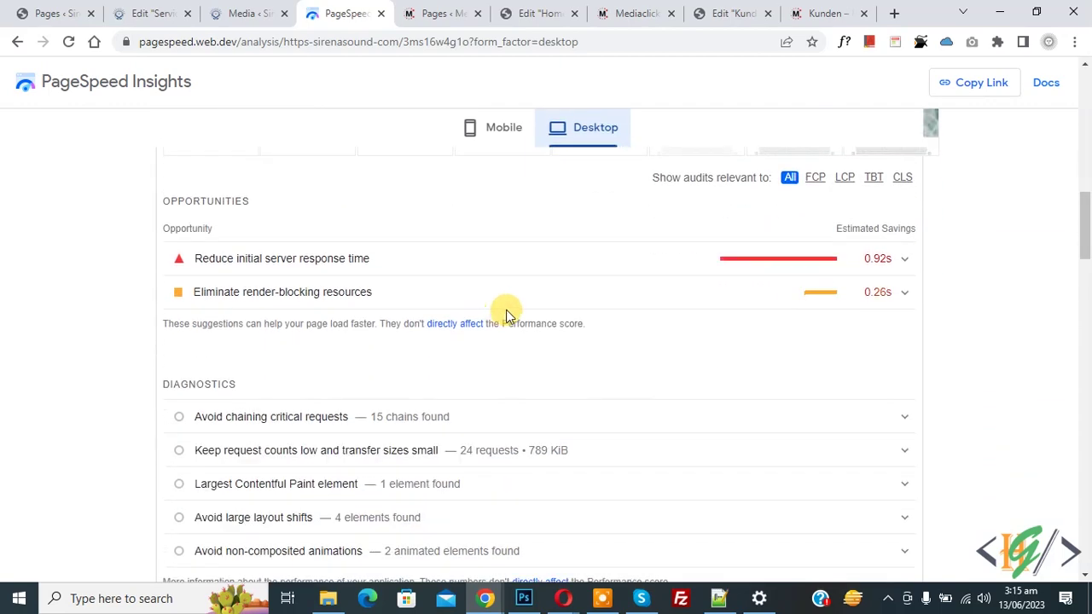
scroll(518, 312, "down", 1)
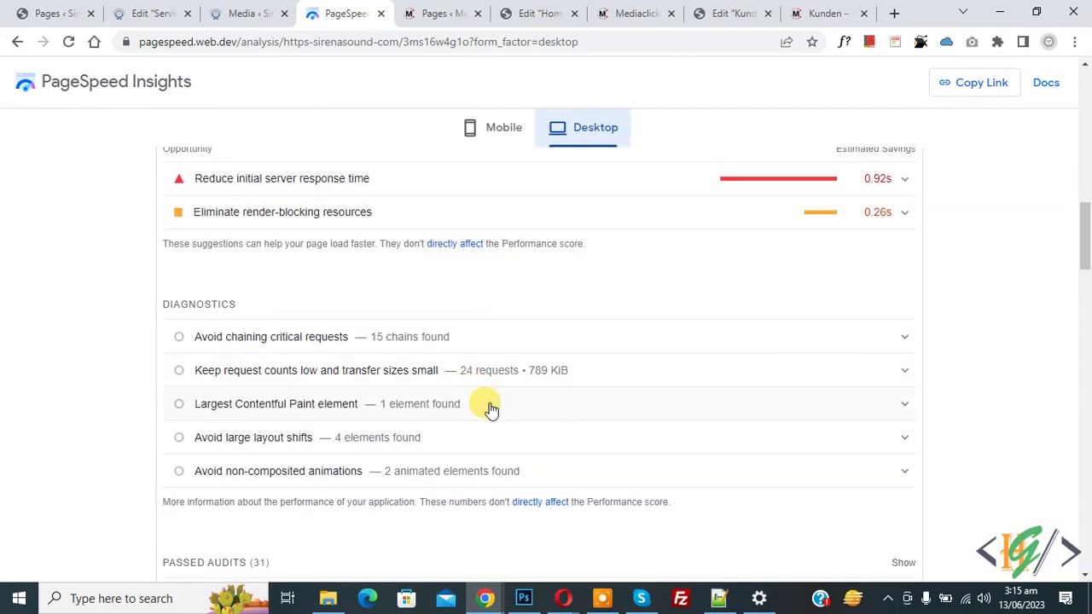
scroll(472, 394, "down", 4)
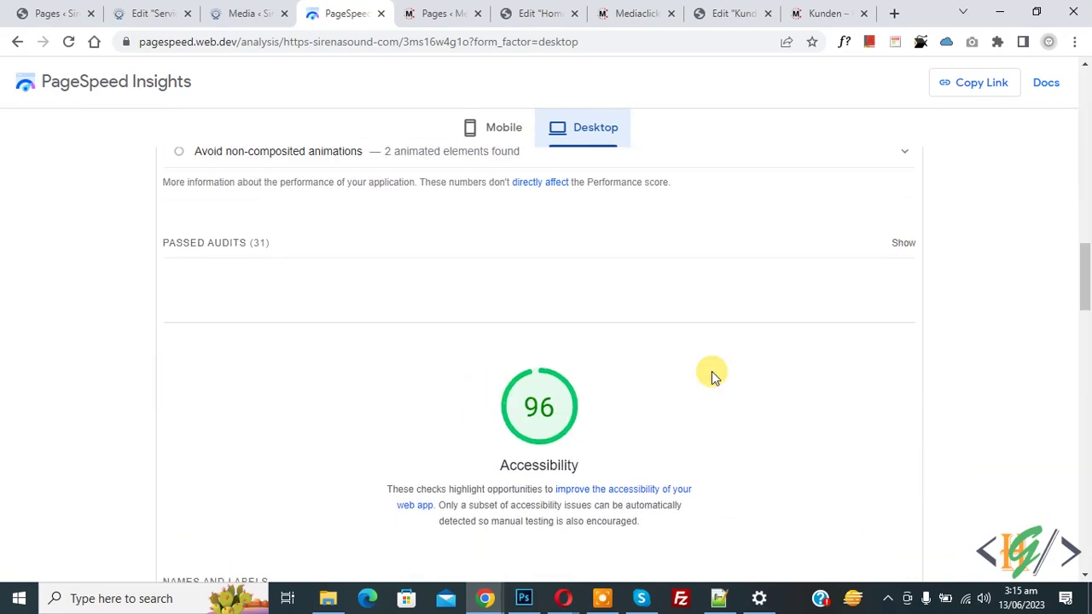
scroll(1084, 276, "up", 15)
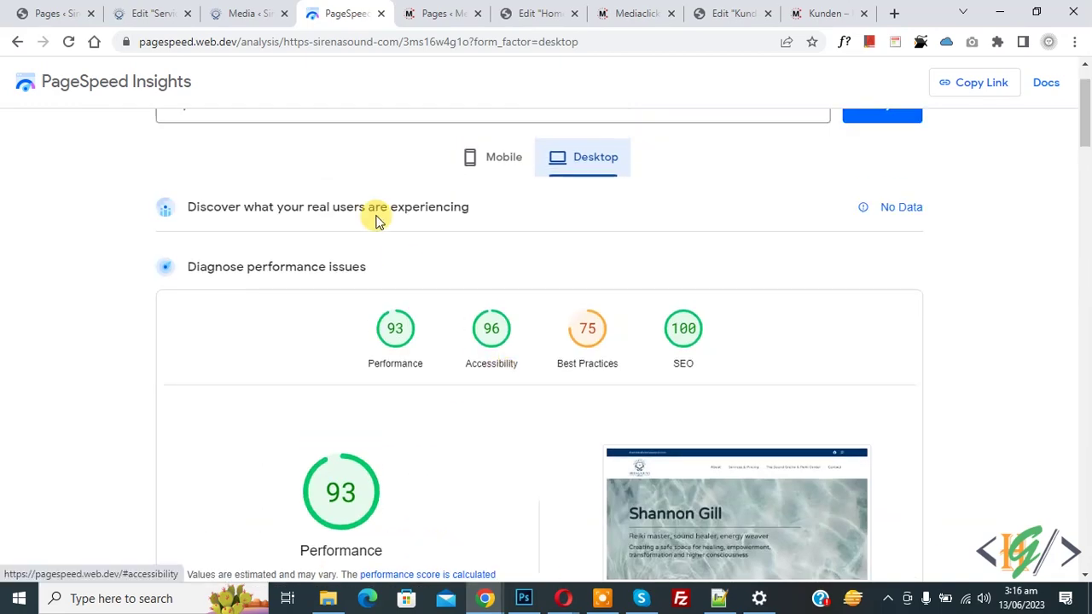
left_click(255, 13)
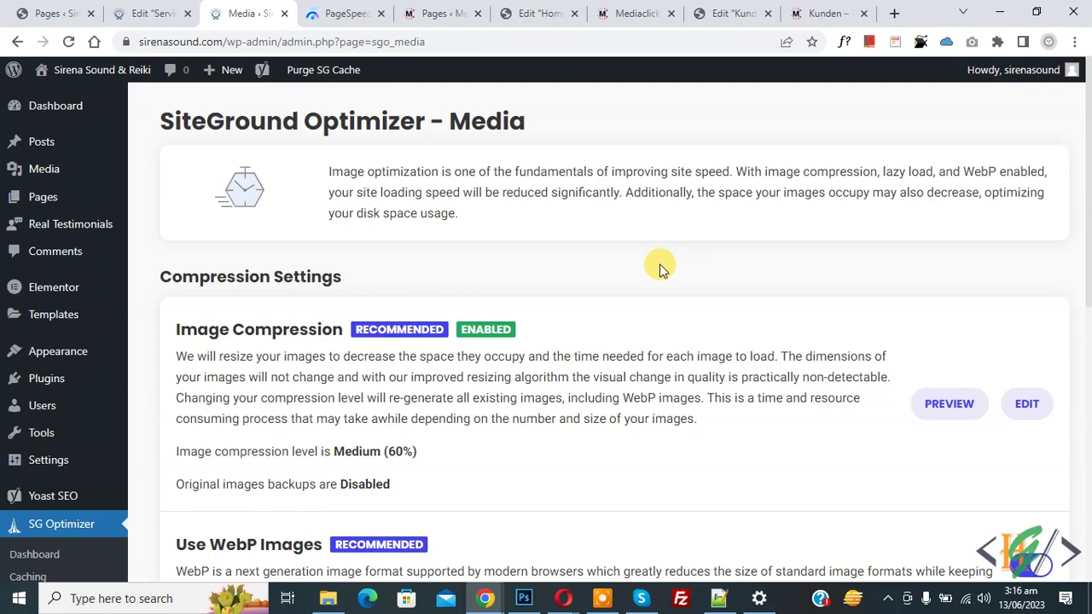
left_click(342, 8)
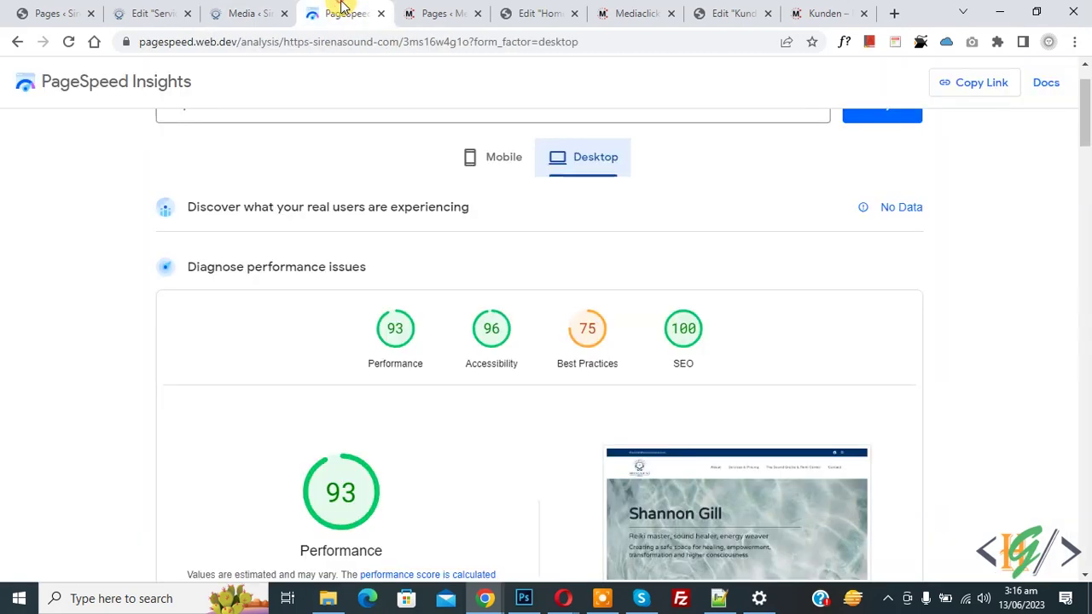